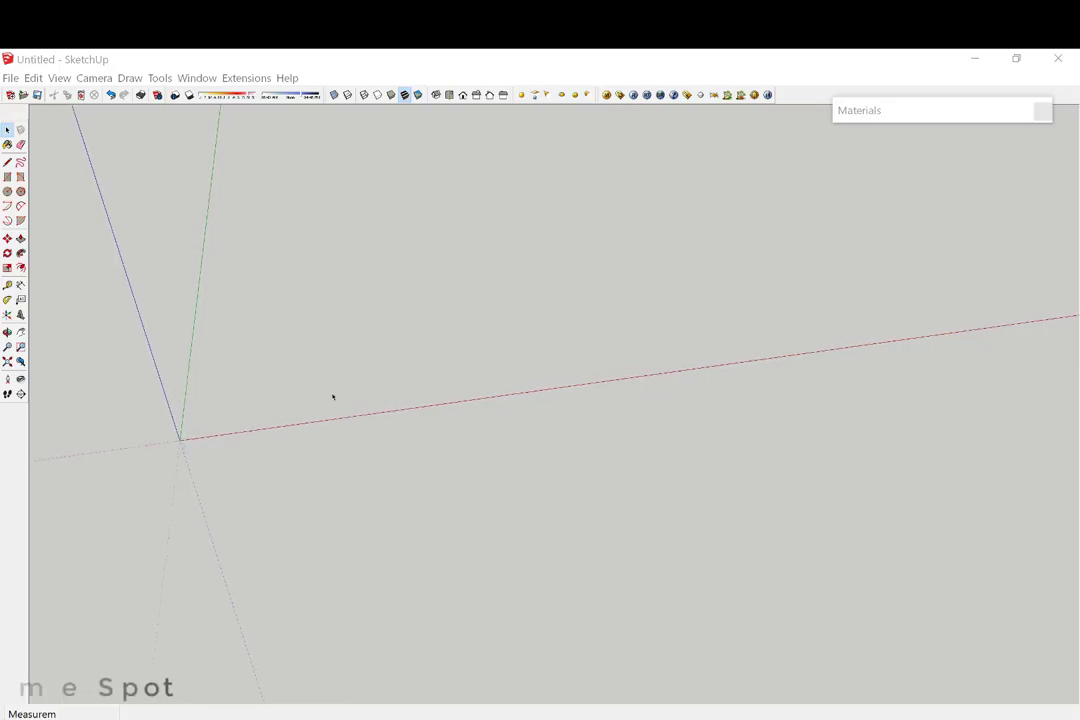
- Draw a rectangle and push/pull it into a thin leg box
key(l)
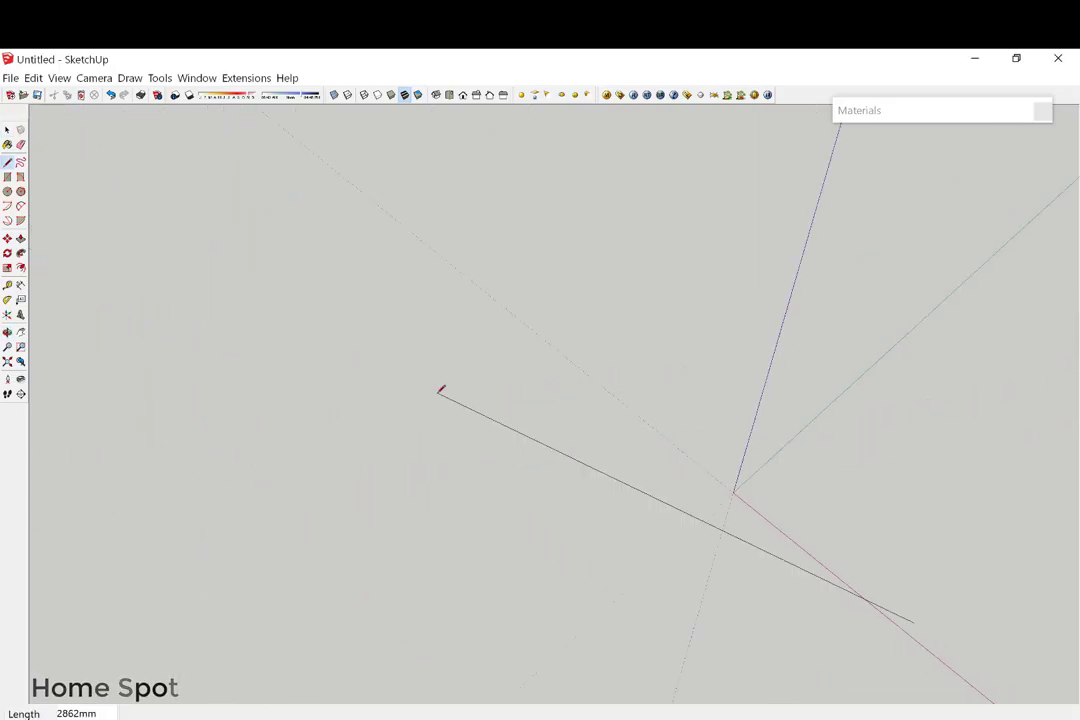
middle_drag(440, 390, 575, 410)
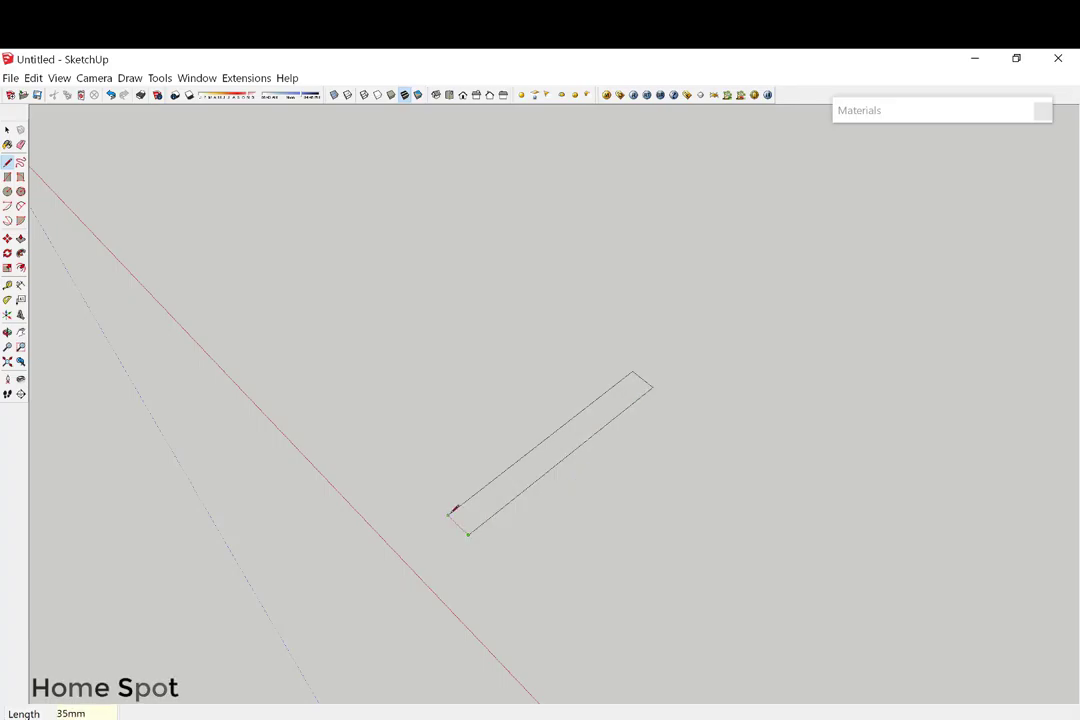
key(p)
drag(500, 515, 496, 506)
key(space)
mouse_move(496, 506)
middle_down()
mouse_move(581, 499)
mouse_move(575, 546)
mouse_move(232, 463)
middle_up()
click(562, 482)
- Rotate the leg box 90° about its corner so it stands upright
triple_click(542, 528)
click(337, 489)
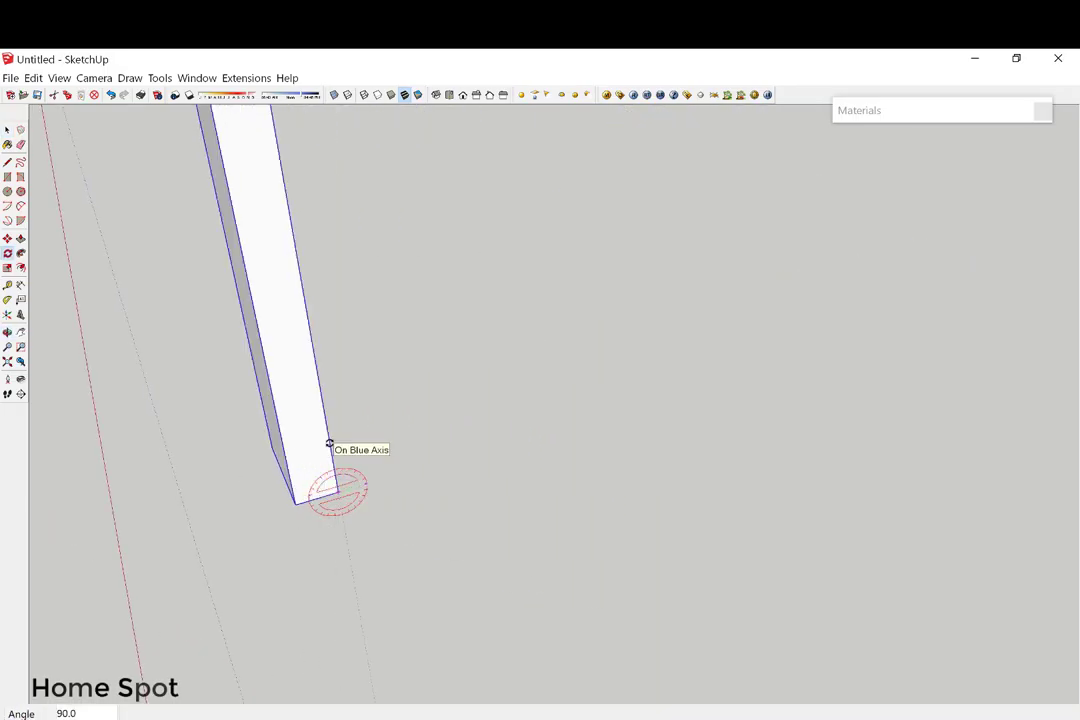
click(330, 443)
middle_drag(330, 443, 337, 540)
- Draw a vertical reference edge beside the upright leg
key(l)
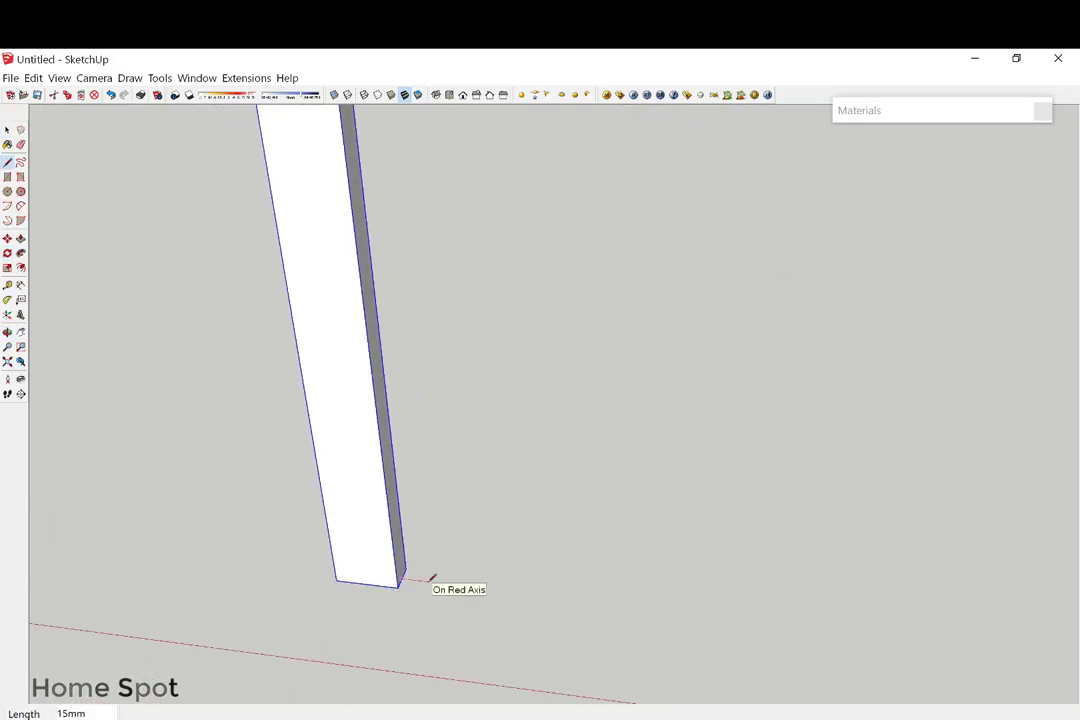
scroll(406, 452, down, 5)
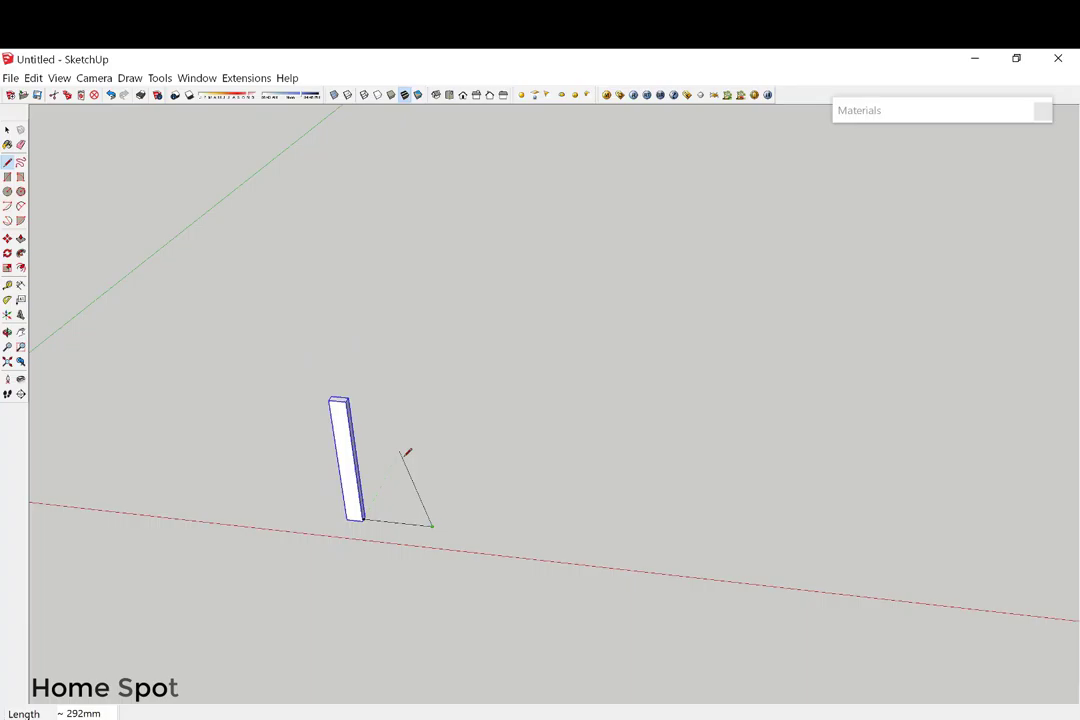
click(440, 362)
key(space)
middle_drag(440, 362, 349, 477)
scroll(348, 509, up, 5)
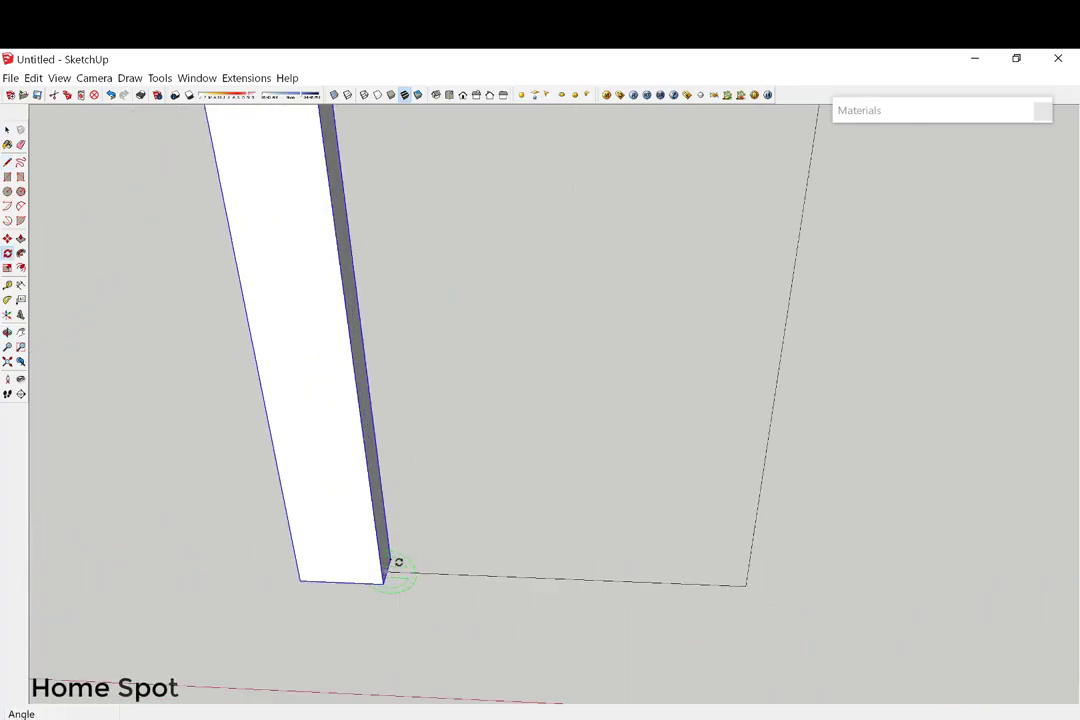
scroll(369, 475, down, 2)
scroll(313, 252, down, 1)
scroll(313, 252, down, 3)
scroll(566, 306, up, 2)
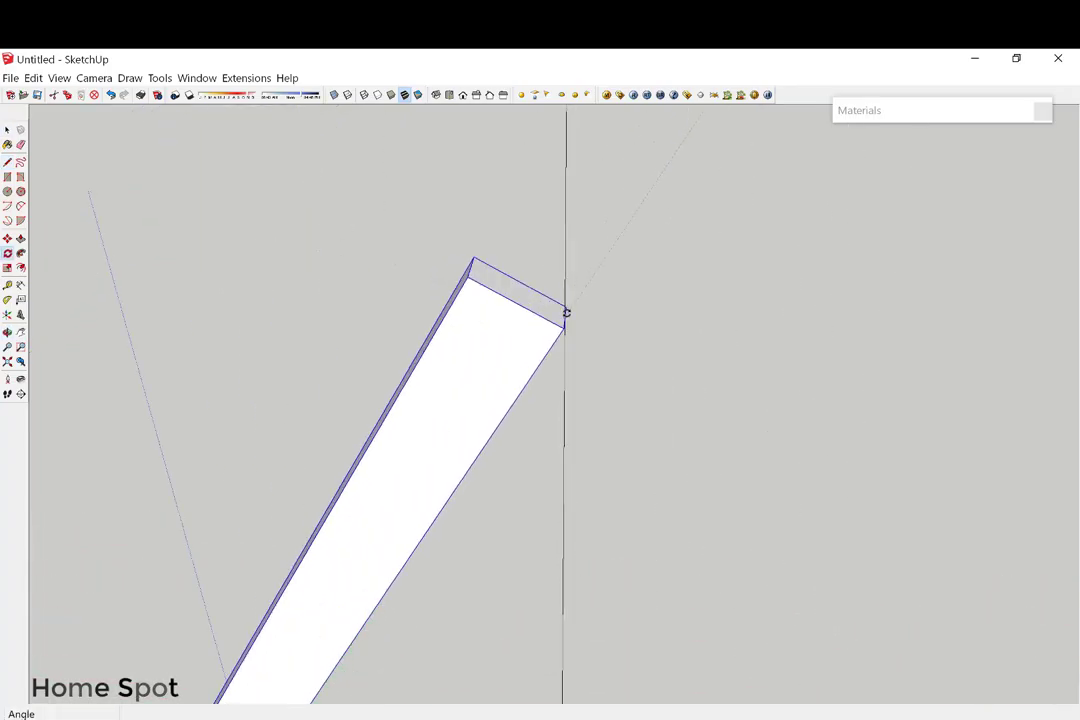
scroll(566, 311, down, 2)
- Finish leaning the leg against the vertical edge and orbit to inspect it
click(545, 315)
key(space)
mouse_move(344, 549)
middle_down()
mouse_move(559, 270)
mouse_move(424, 441)
mouse_move(458, 461)
mouse_move(364, 569)
mouse_move(557, 489)
mouse_move(433, 490)
mouse_move(422, 458)
mouse_move(575, 459)
middle_up()
key(m)
key(l)
key(t)
middle_drag(474, 466, 478, 523)
middle_drag(137, 529, 439, 497)
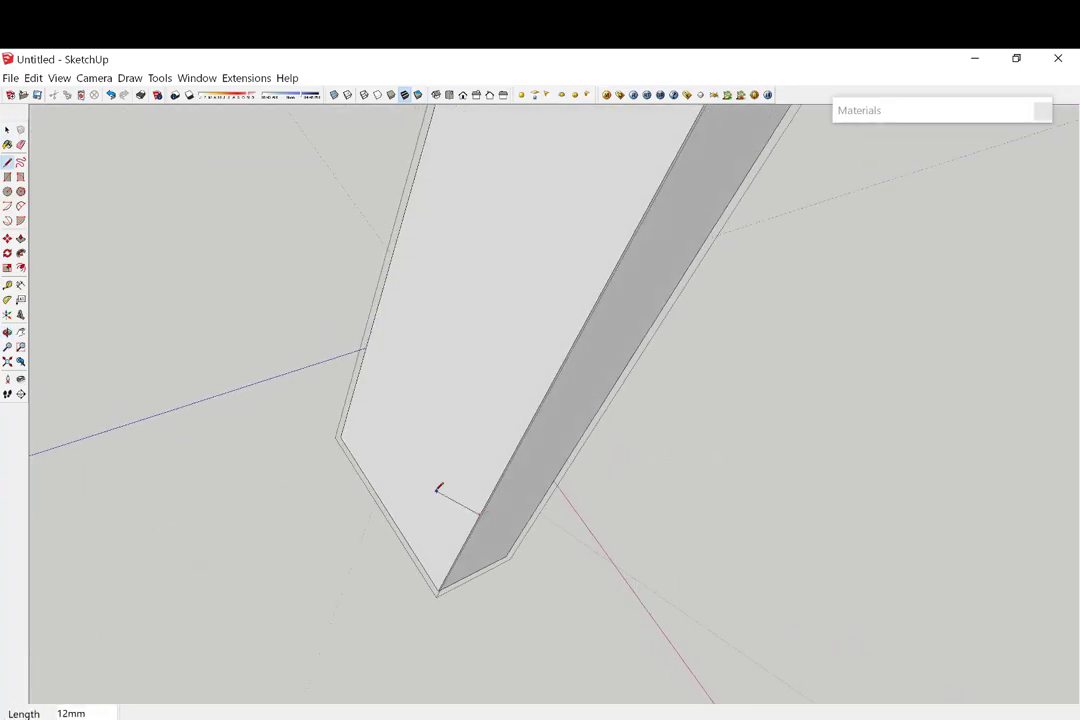
scroll(424, 474, down, 2)
scroll(393, 435, down, 4)
middle_drag(393, 435, 577, 541)
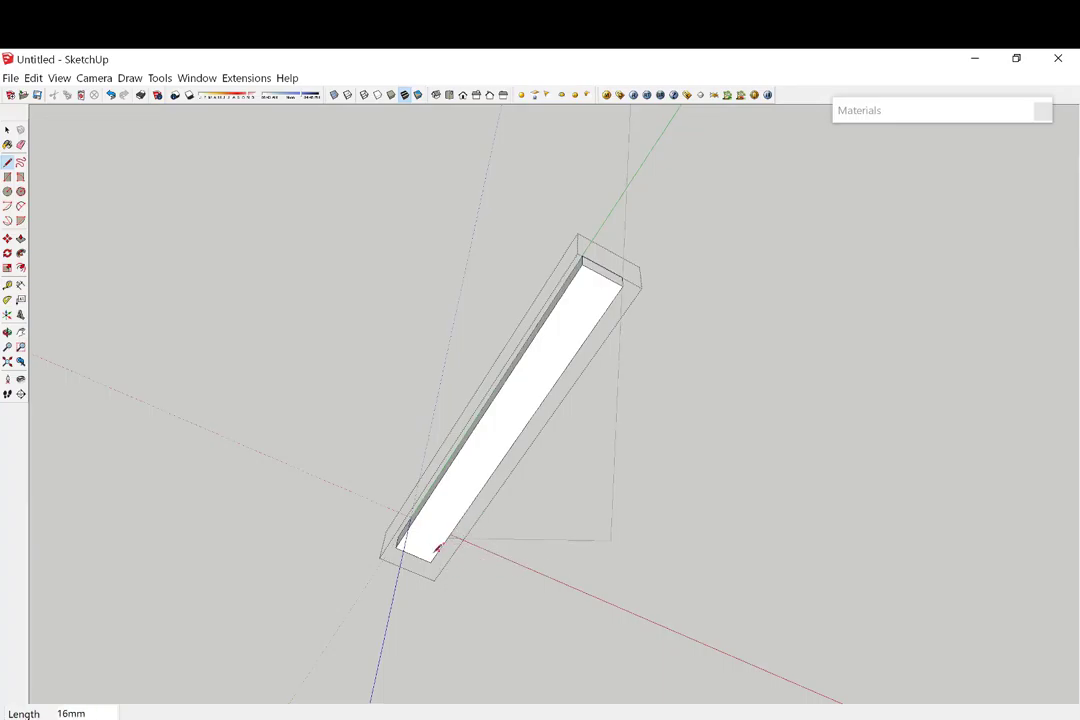
scroll(437, 548, up, 5)
middle_drag(417, 520, 468, 530)
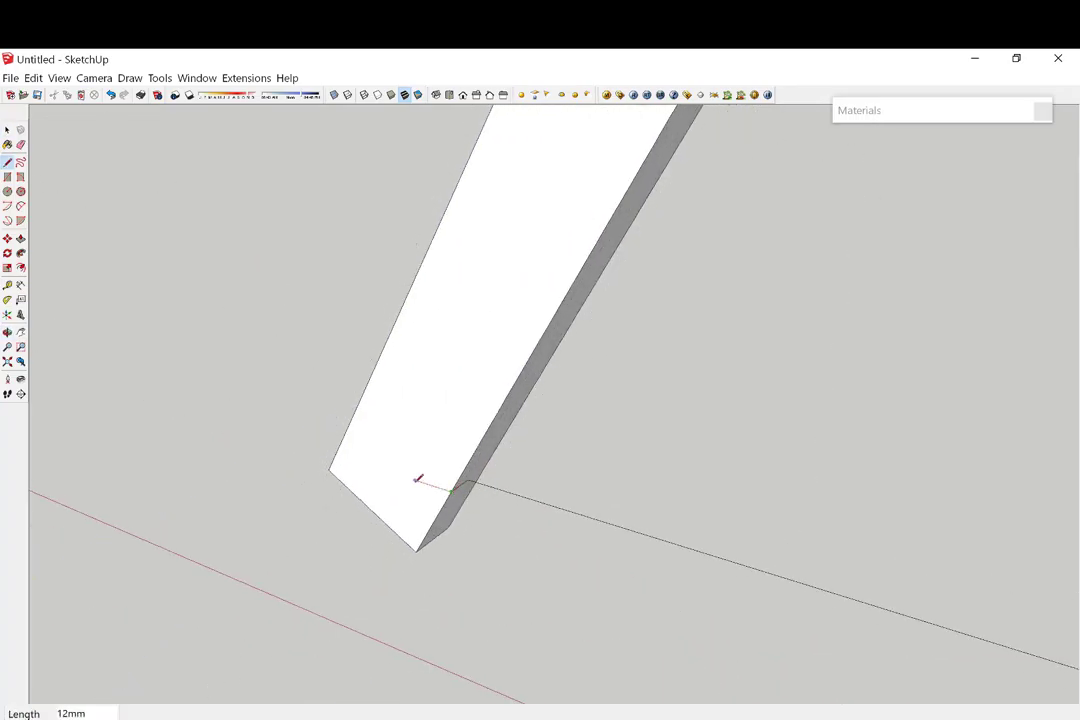
- Open the leg group for editing and view its foot
key(space)
double_click(419, 436)
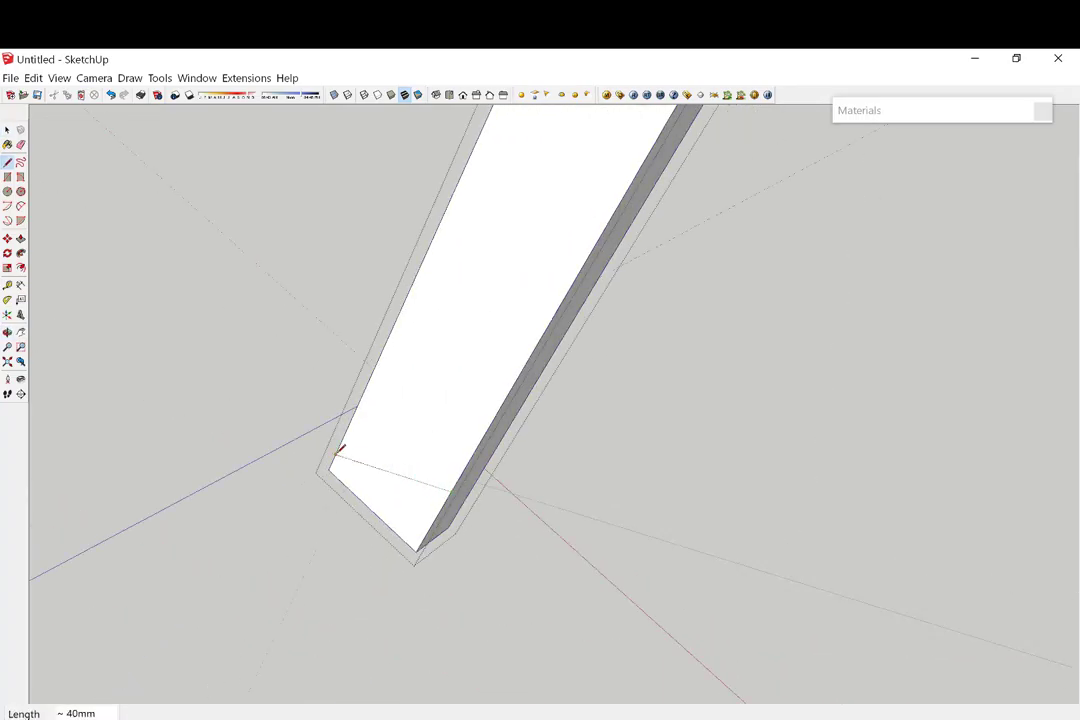
key(space)
mouse_move(449, 511)
middle_down()
mouse_move(289, 412)
mouse_move(453, 446)
mouse_move(441, 561)
mouse_move(444, 441)
mouse_move(422, 456)
mouse_move(443, 472)
middle_up()
- Move the leg's bottom edge 5mm to taper the foot
key(m)
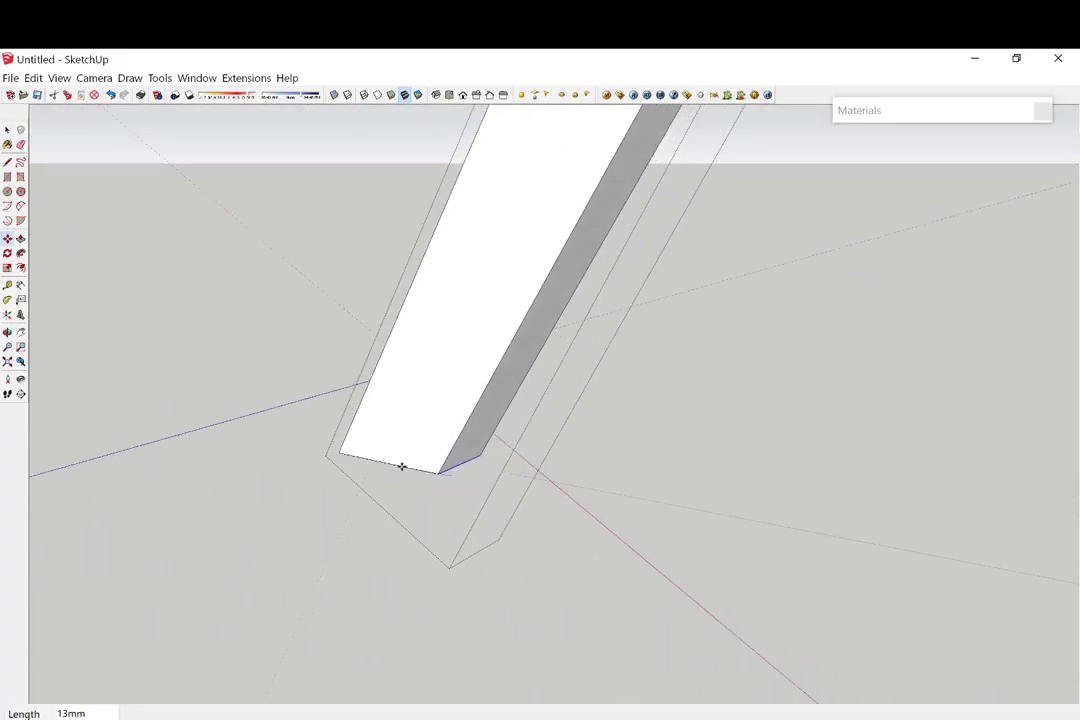
click(487, 481)
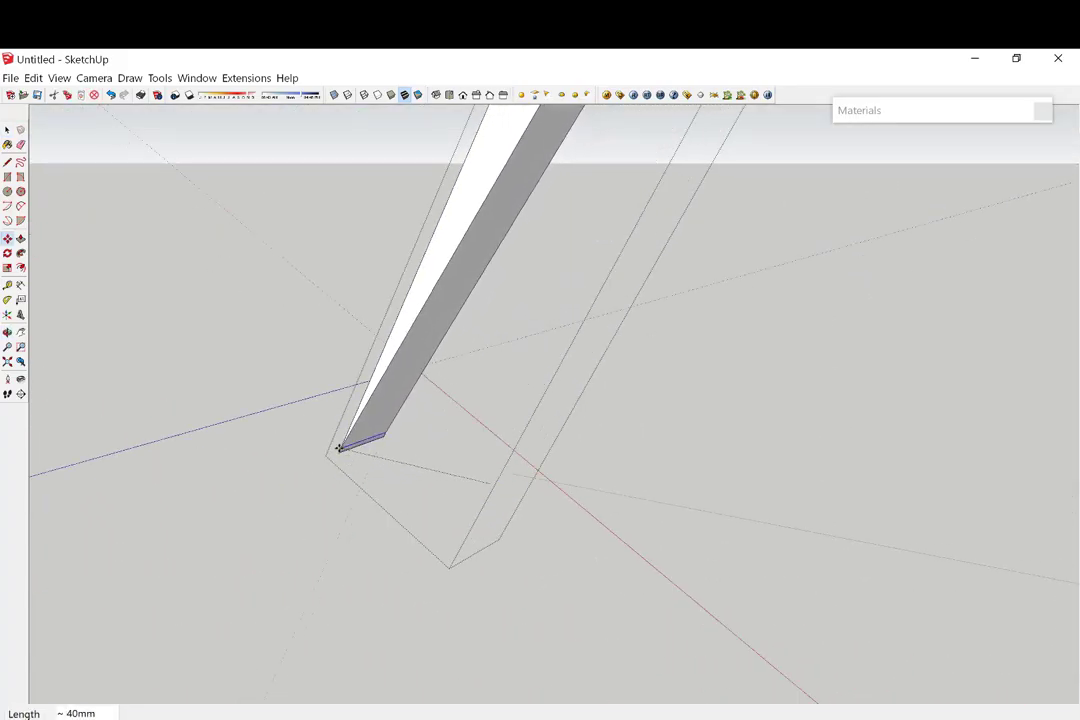
click(339, 453)
key(space)
scroll(405, 465, down, 5)
scroll(393, 540, up, 5)
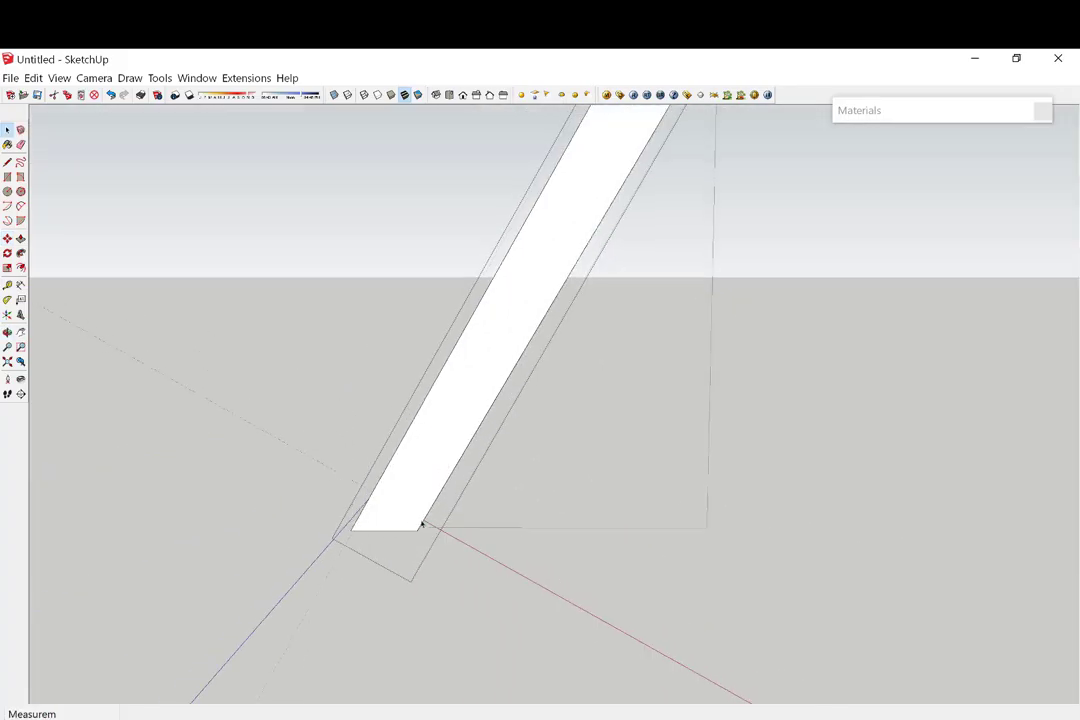
scroll(373, 505, up, 2)
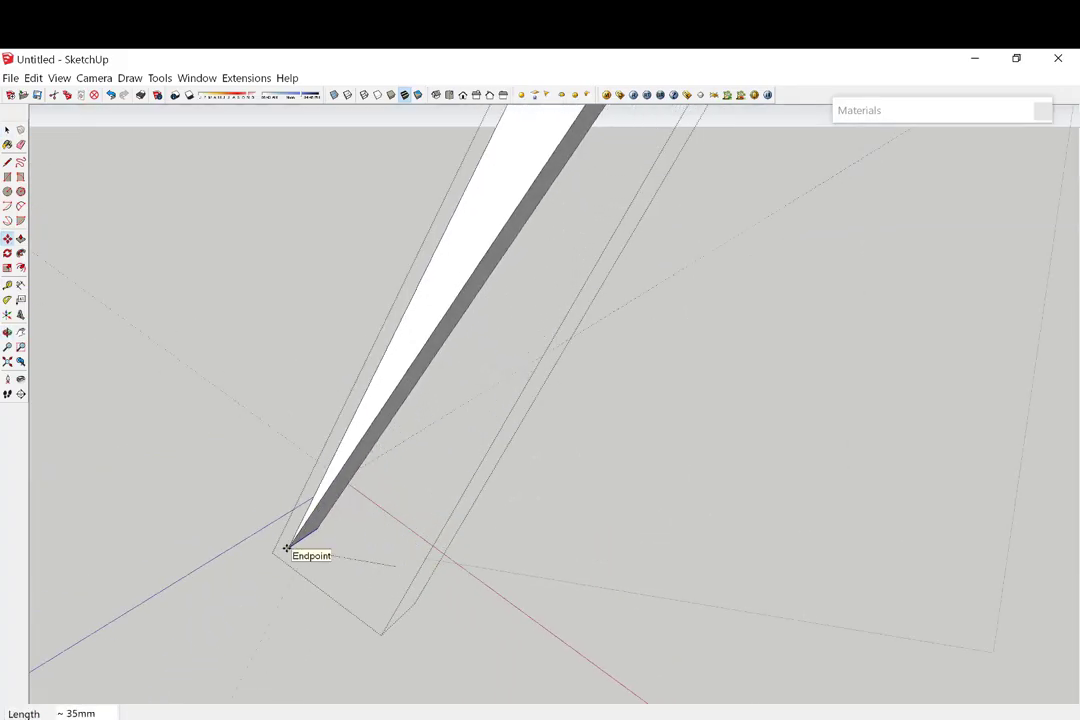
text(5)
key(Return)
key(space)
mouse_move(289, 549)
middle_down()
mouse_move(647, 480)
mouse_move(451, 417)
mouse_move(552, 514)
middle_up()
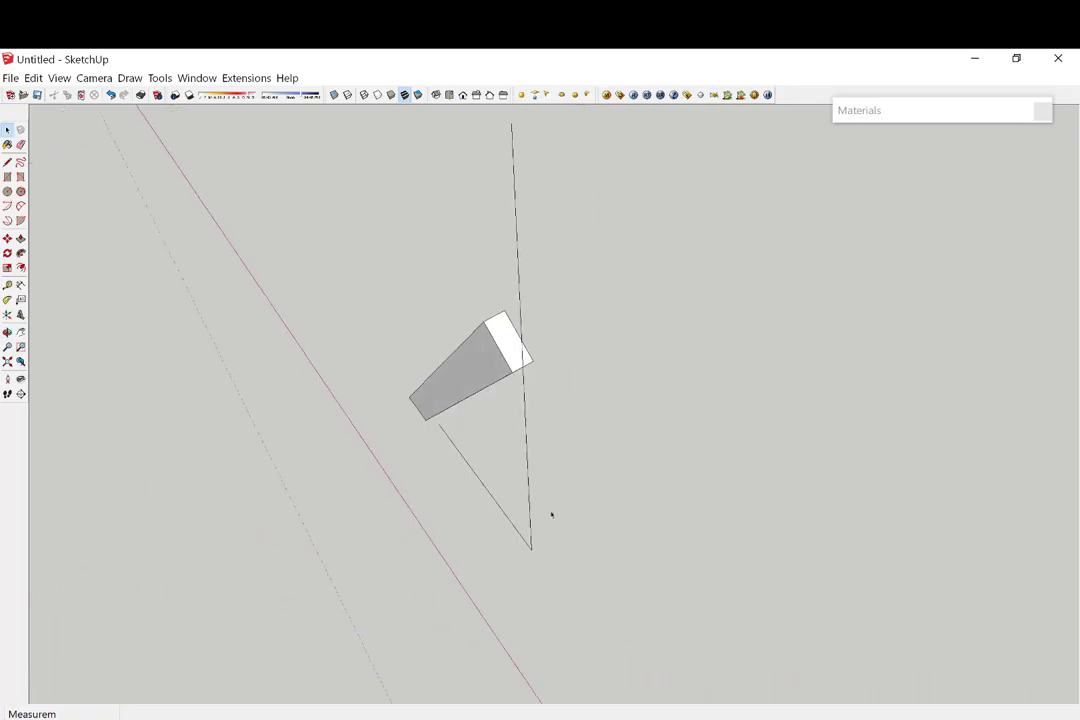
- Select the tapered leg and orbit to see it with the vertical edge
click(509, 388)
mouse_move(509, 388)
middle_down()
mouse_move(503, 368)
mouse_move(588, 330)
middle_up()
key(l)
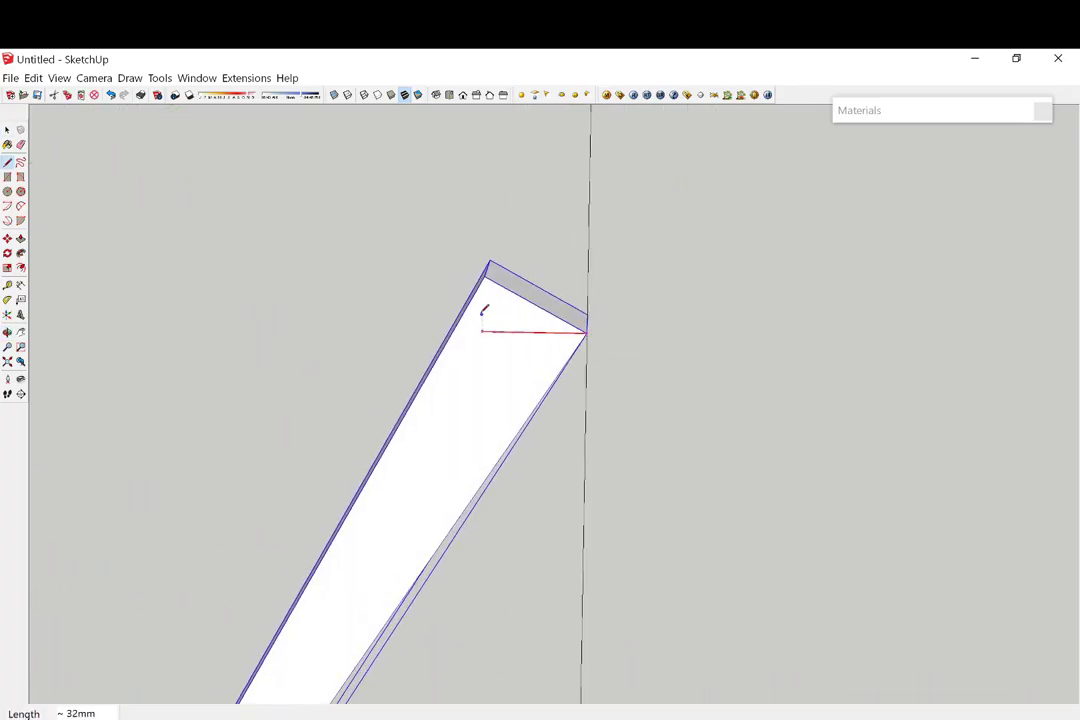
key(l)
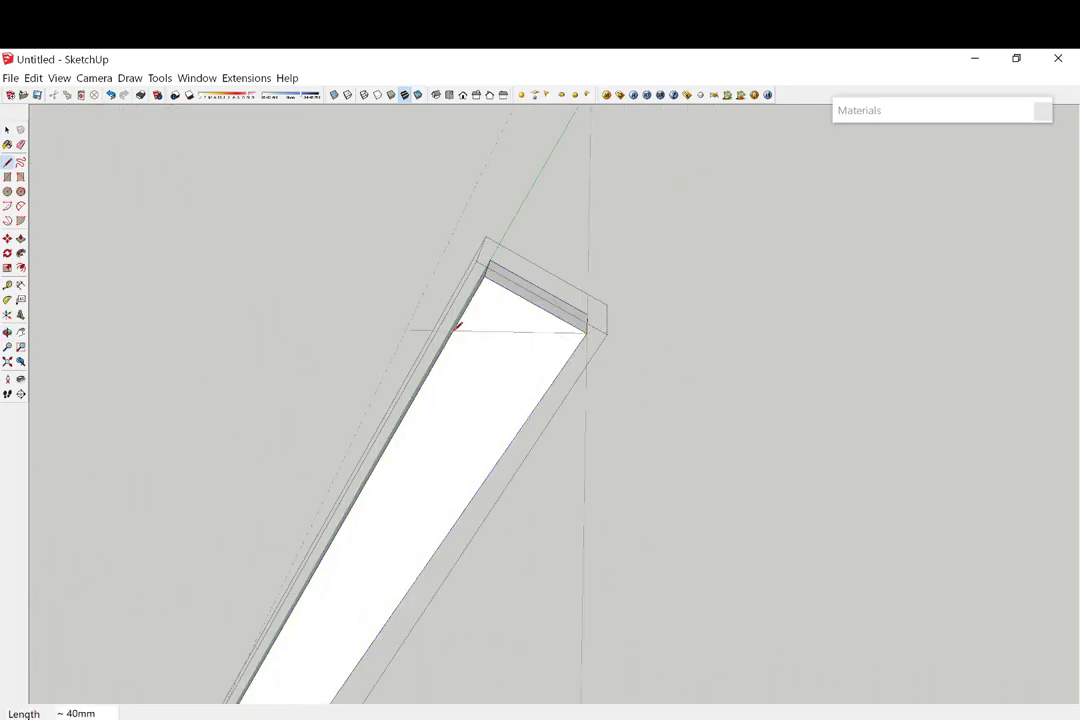
middle_drag(433, 337, 491, 384)
- Rotate-copy the leg 120° around the vertical edge, arraying a third leg
click(491, 384)
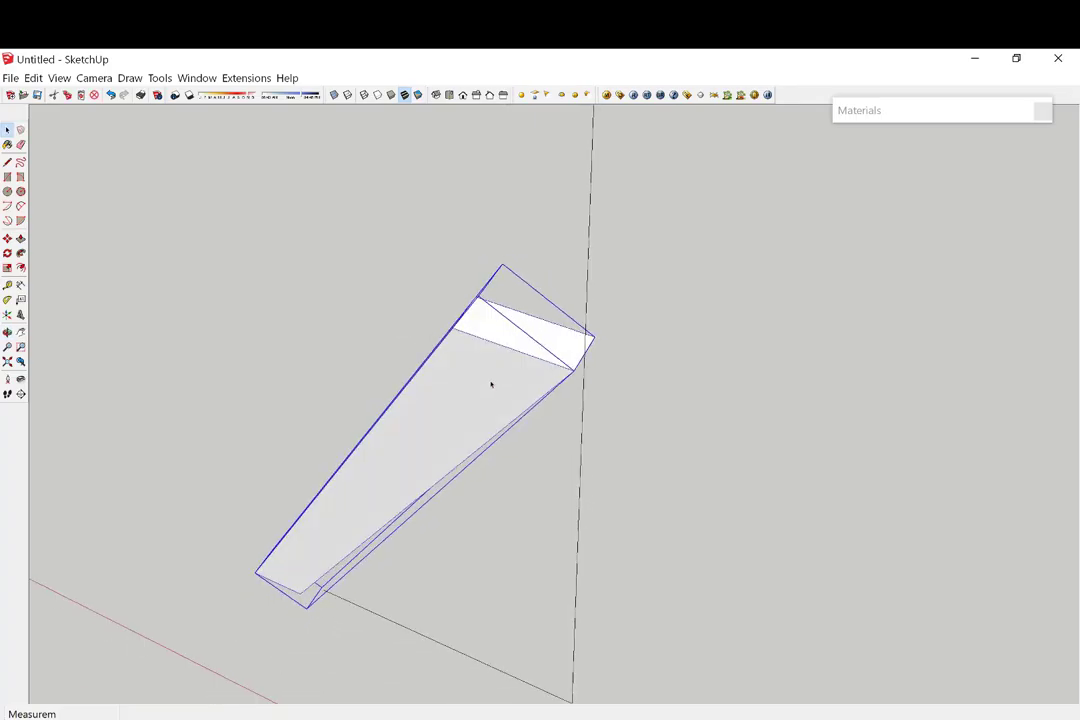
click(581, 355)
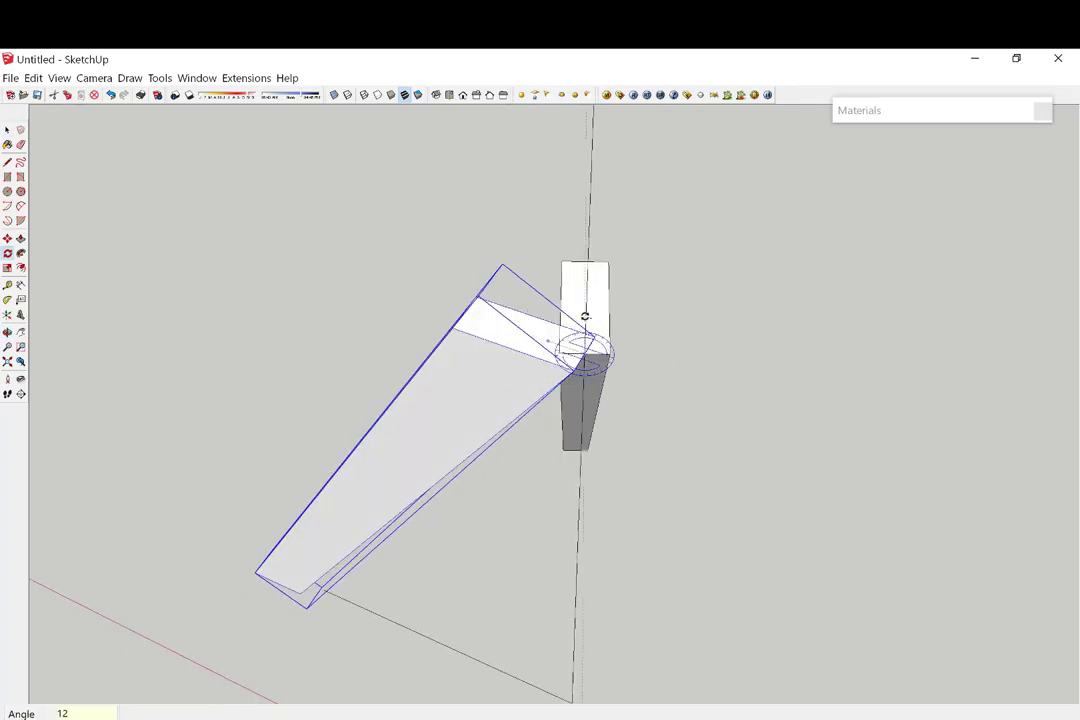
text(0)
key(Return)
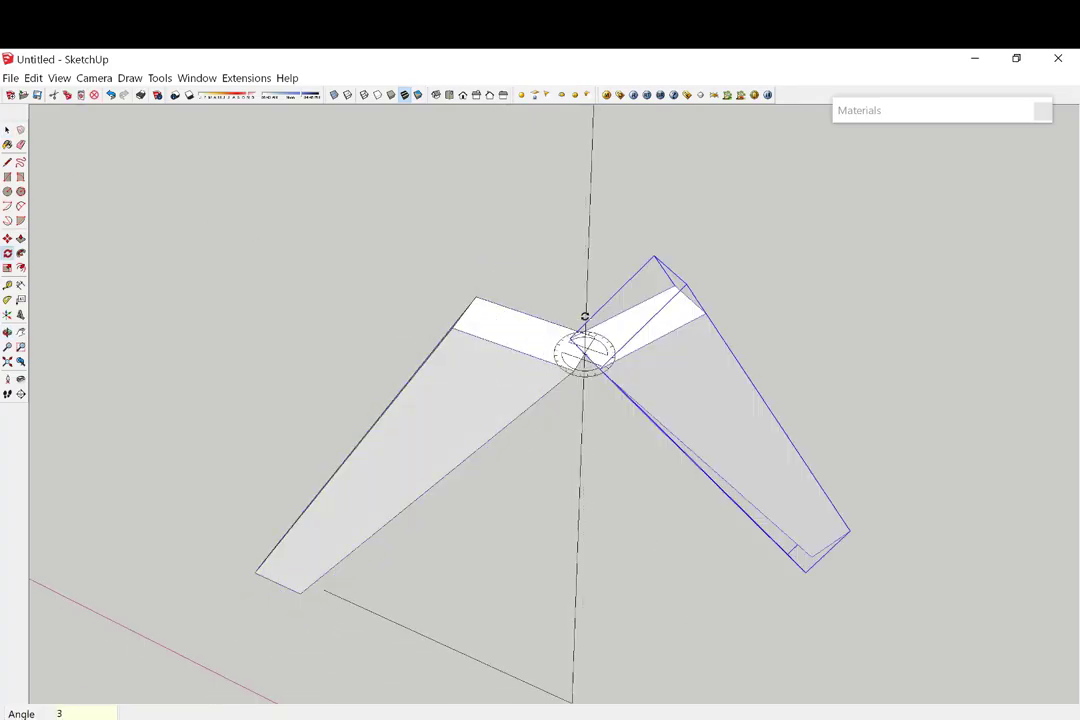
key(Return)
middle_drag(584, 317, 565, 460)
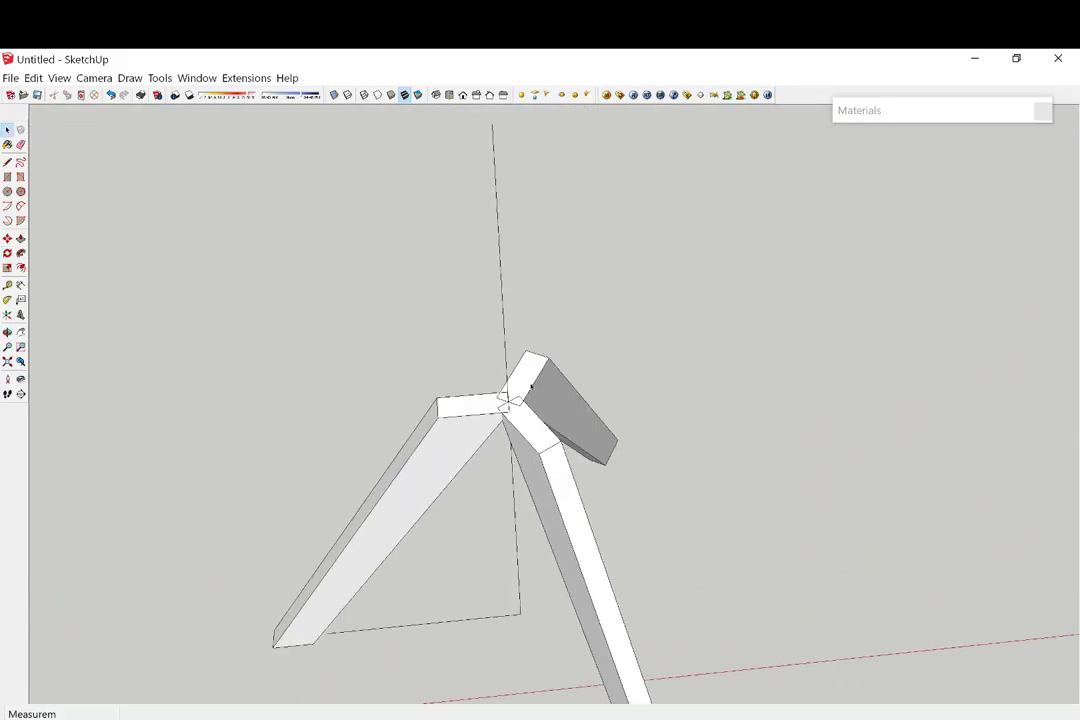
key(l)
scroll(530, 452, up, 2)
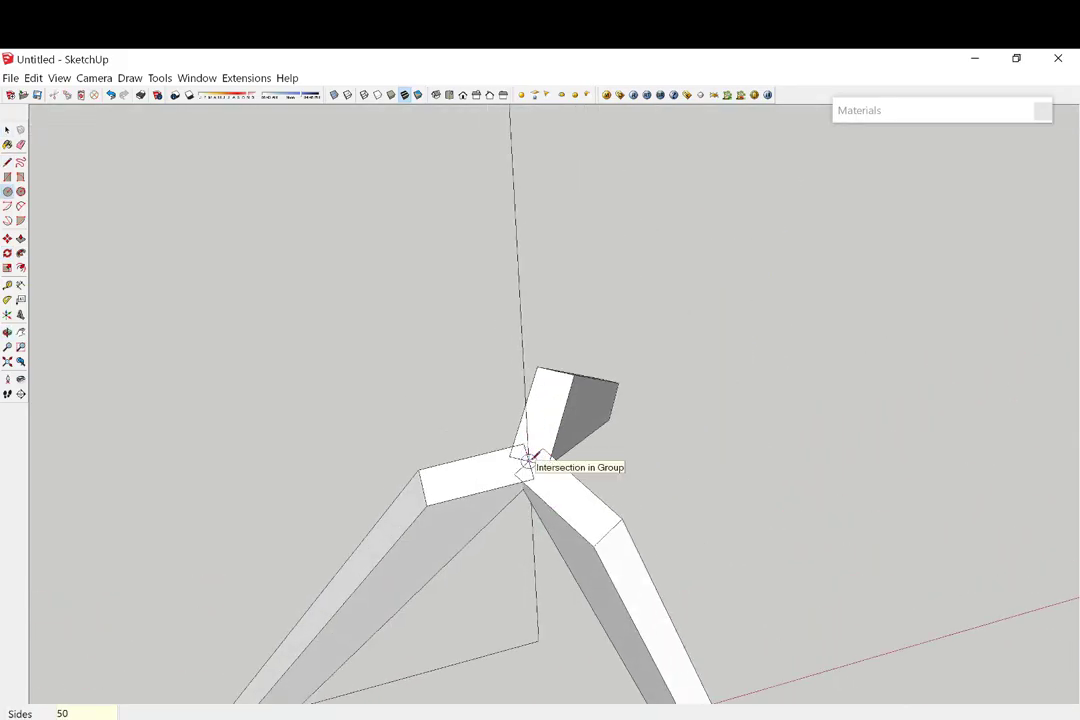
- Draw a circle at the leg joint and push/pull it into a 15mm hub disc
scroll(573, 369, up, 3)
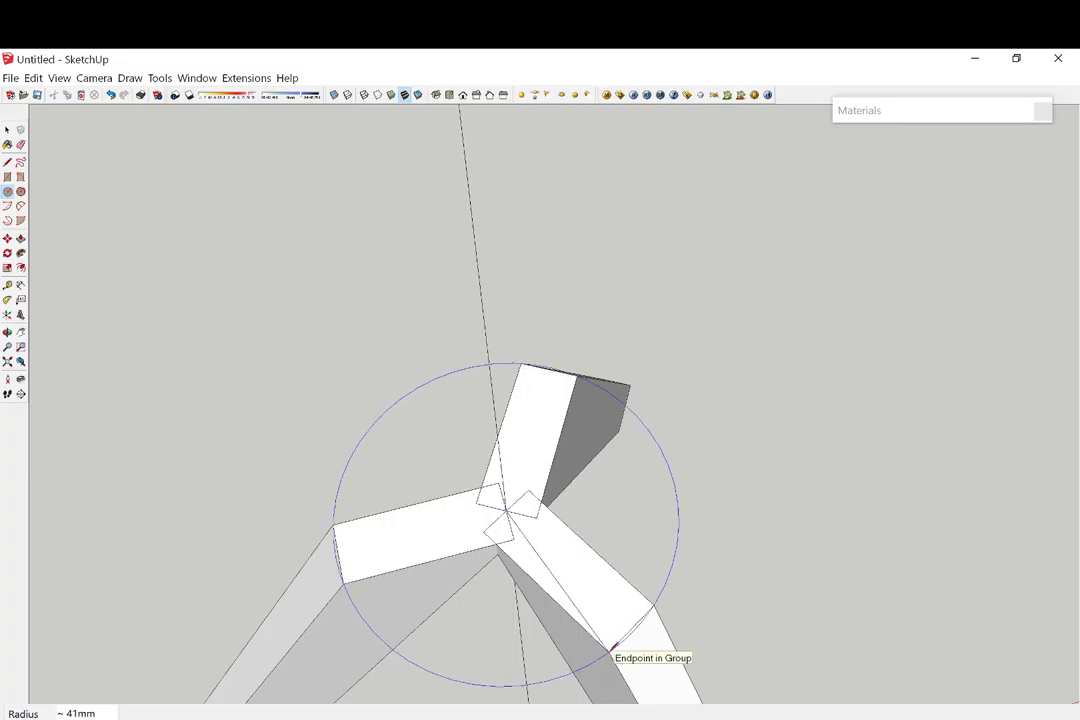
click(612, 648)
mouse_move(612, 648)
middle_down()
mouse_move(595, 465)
mouse_move(781, 176)
mouse_move(586, 287)
mouse_move(797, 331)
middle_up()
key(p)
click(617, 448)
key(space)
click(586, 287)
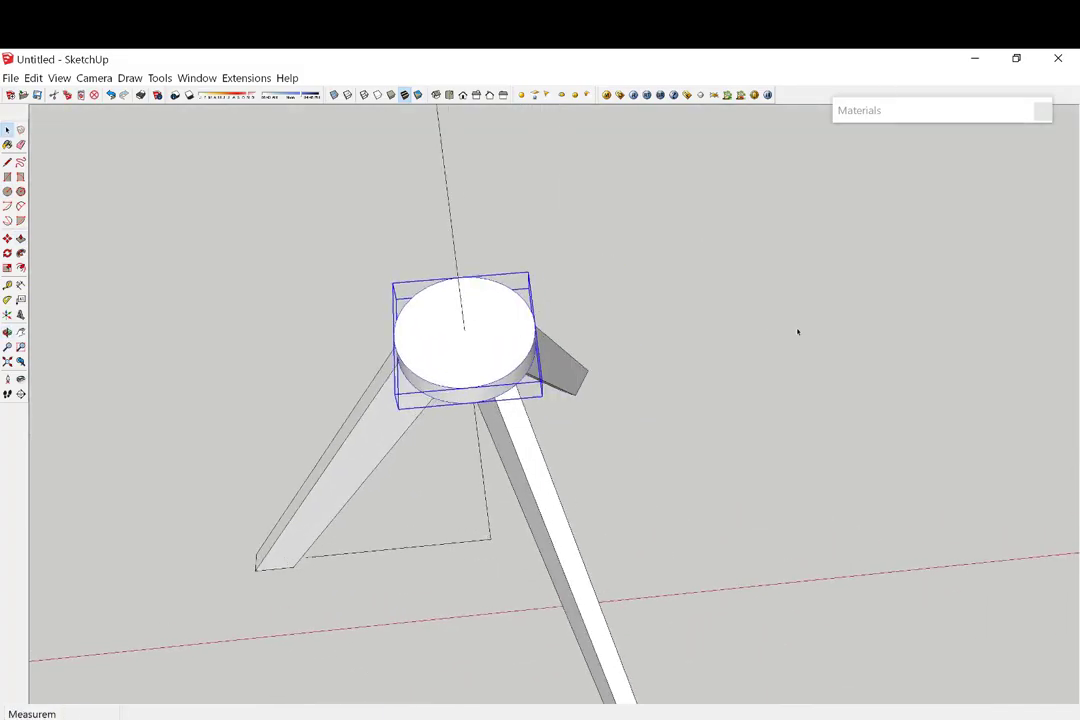
- Draw a large circle above the hub disc as the shade outline
key(c)
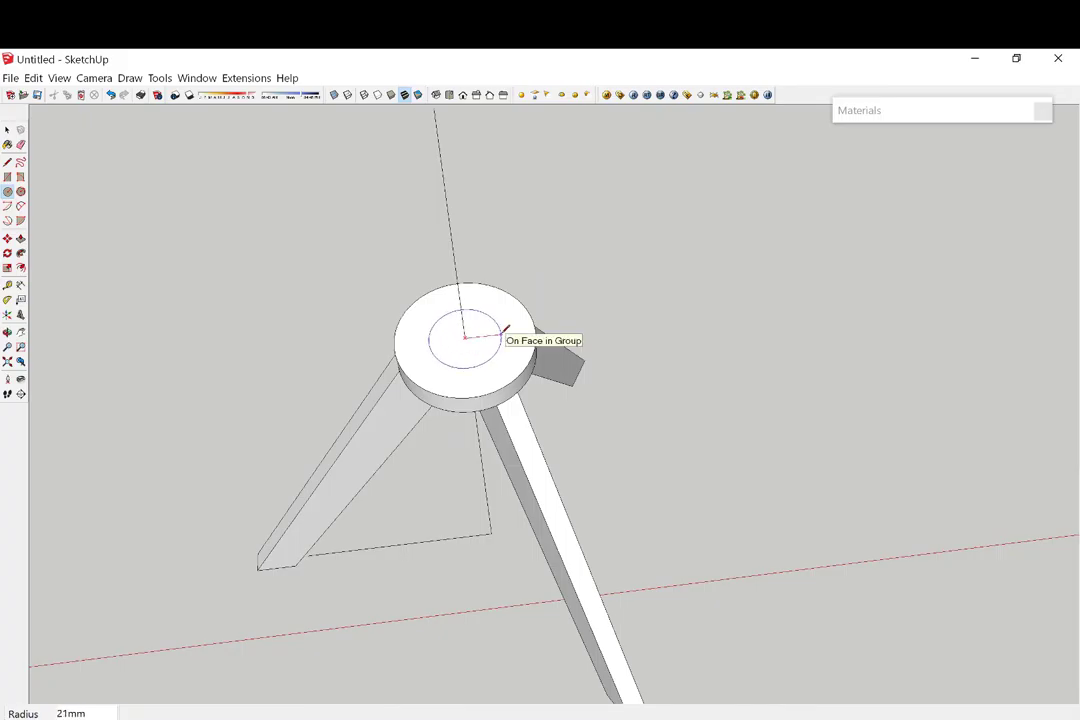
click(506, 330)
key(space)
scroll(497, 340, up, 5)
scroll(665, 313, down, 6)
scroll(574, 359, up, 2)
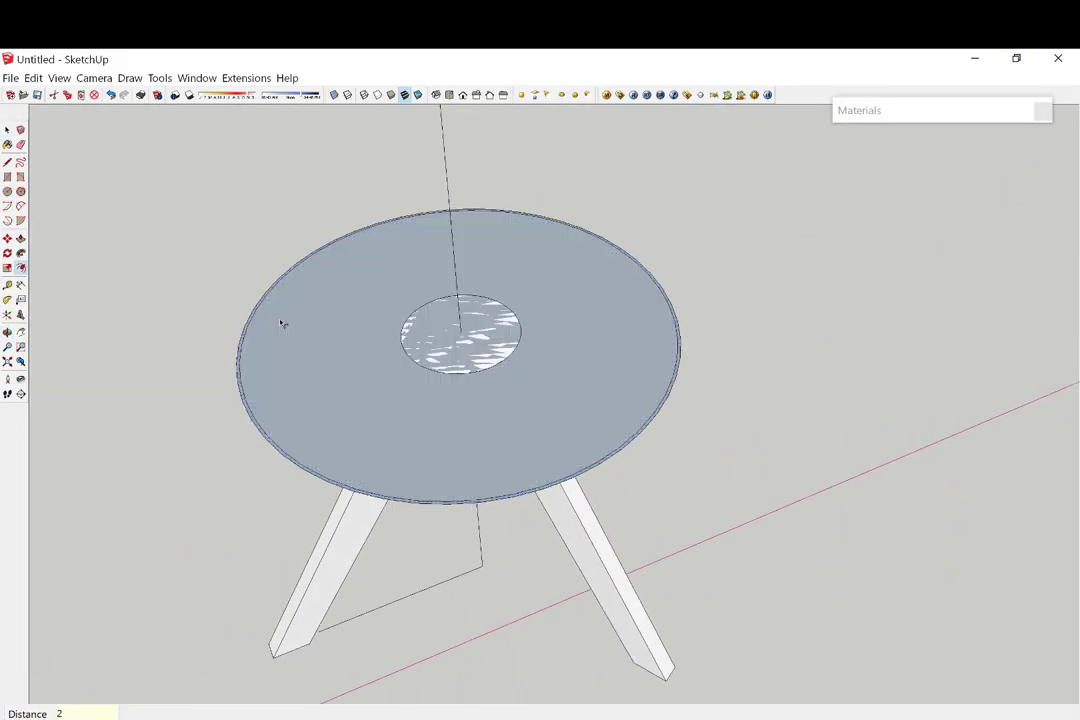
- Delete the inner ring face and raise the rim into a 234mm-tall hollow shade
key(space)
click(284, 356)
key(Delete)
scroll(240, 395, up, 3)
click(247, 400)
scroll(247, 400, down, 5)
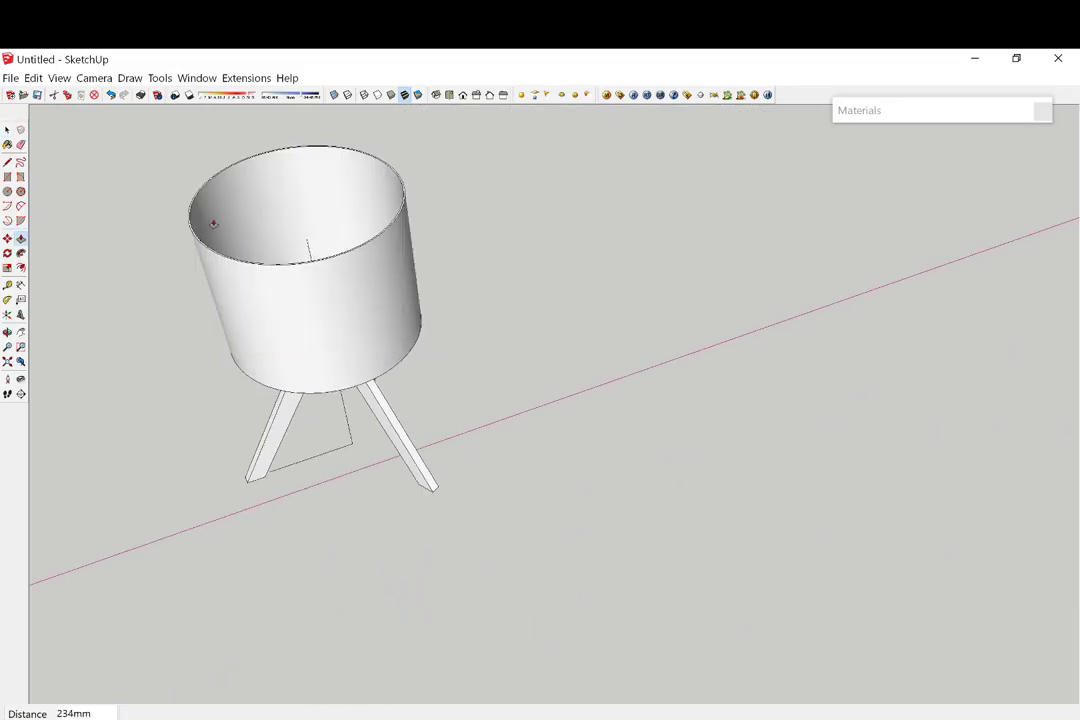
- Select the whole lampshade, viewing it from above
mouse_move(184, 258)
middle_down()
mouse_move(330, 320)
mouse_move(352, 424)
mouse_move(564, 410)
middle_up()
scroll(452, 435, up, 4)
triple_click(452, 435)
middle_drag(452, 435, 489, 359)
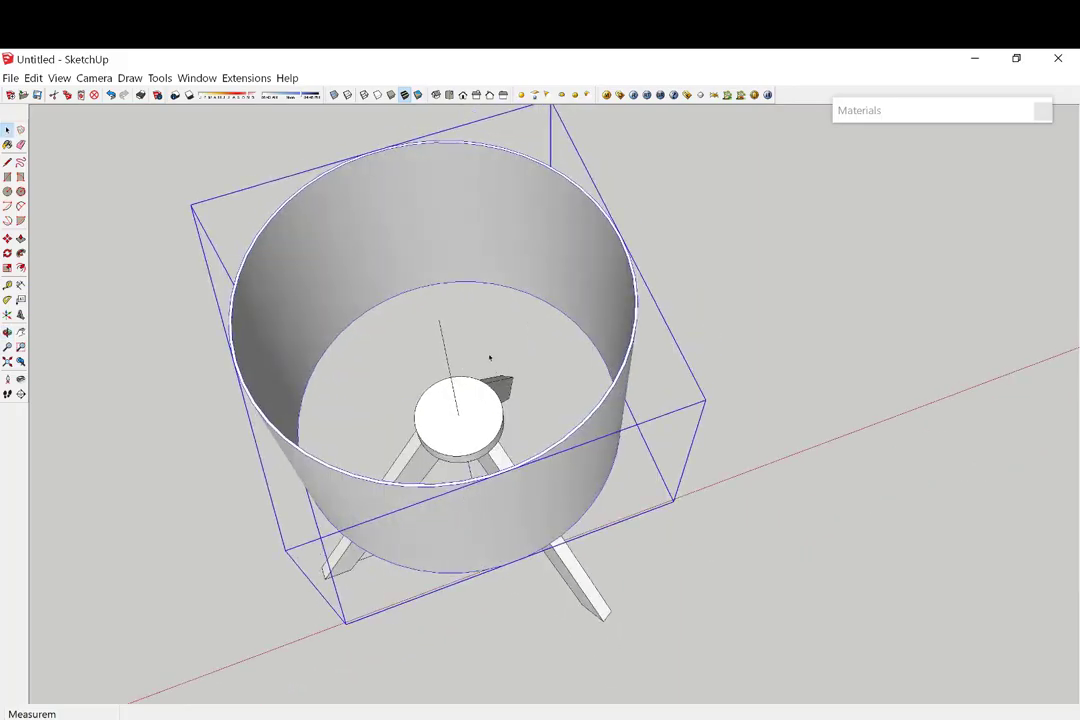
scroll(441, 511, up, 4)
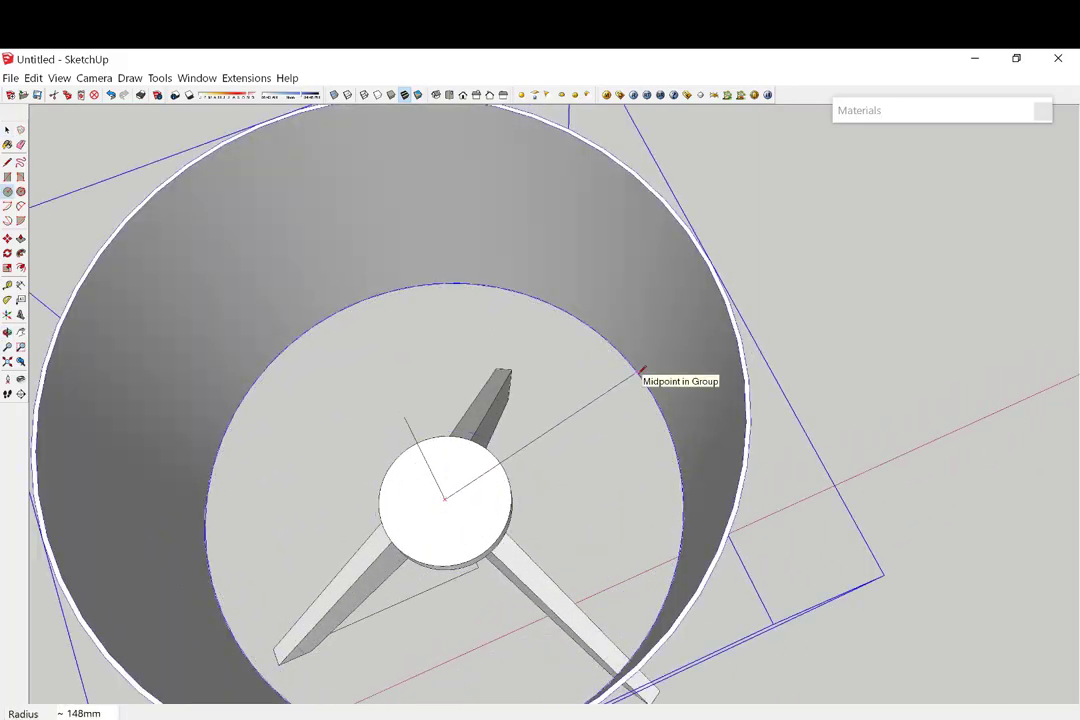
scroll(641, 371, up, 5)
- Orbit under the shade and level the view on the leg tops
key(space)
scroll(600, 300, down, 2)
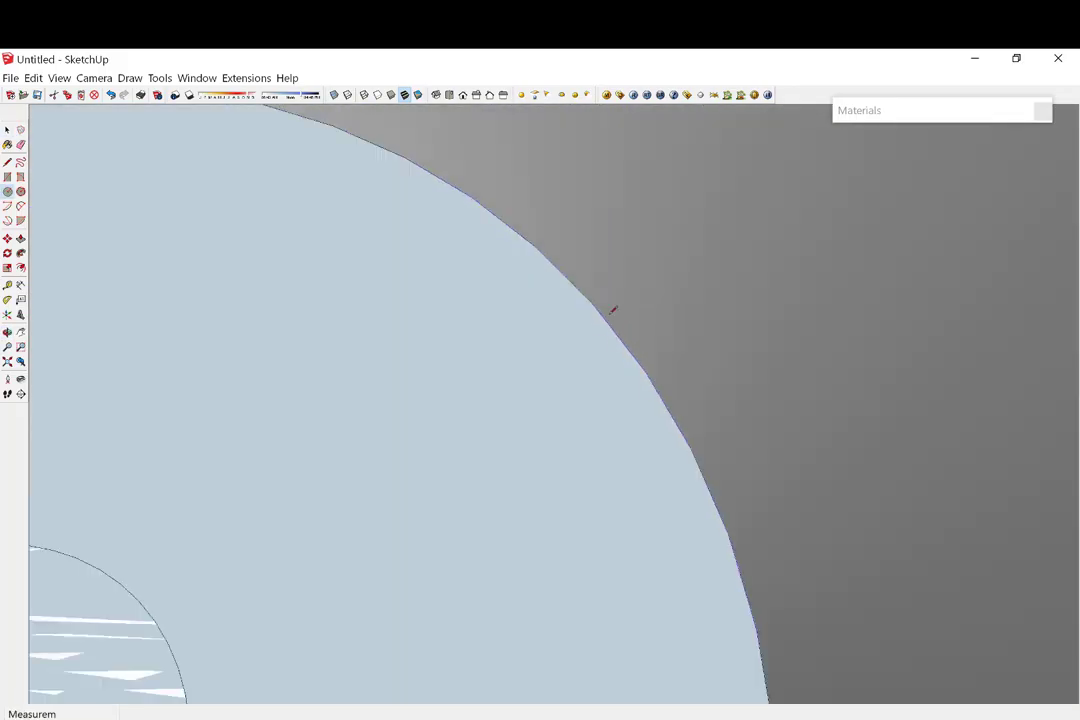
scroll(513, 390, down, 5)
mouse_move(513, 390)
middle_down()
mouse_move(499, 344)
mouse_move(571, 216)
middle_up()
scroll(511, 421, up, 3)
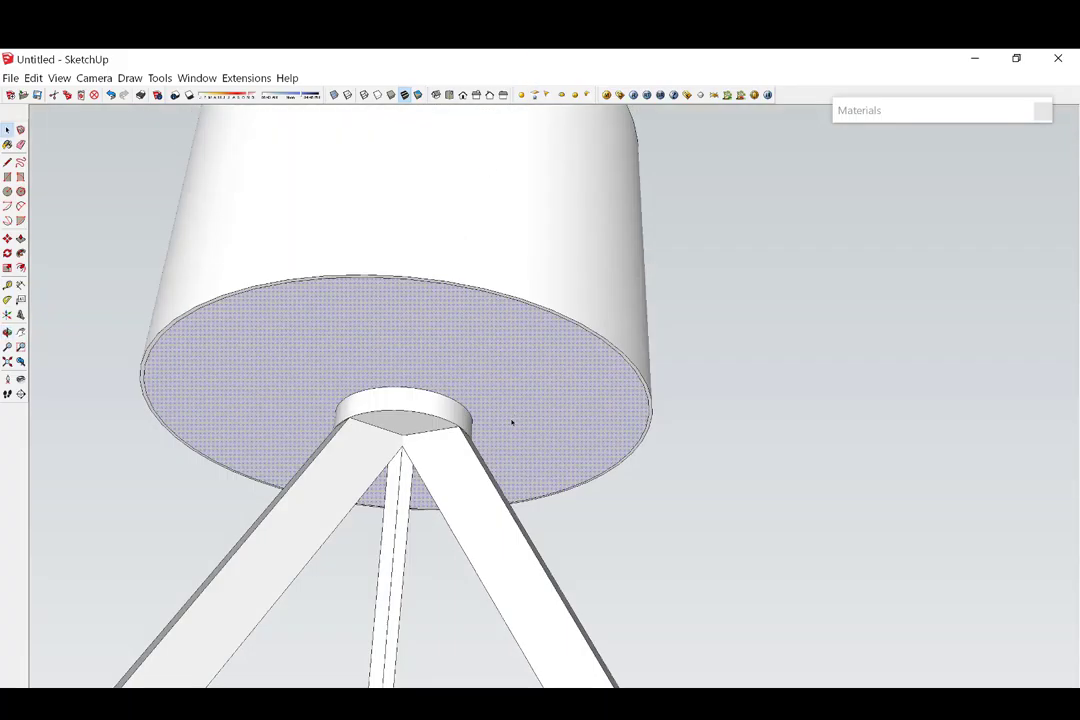
mouse_move(511, 421)
middle_down()
mouse_move(579, 470)
mouse_move(403, 299)
middle_up()
scroll(457, 353, up, 4)
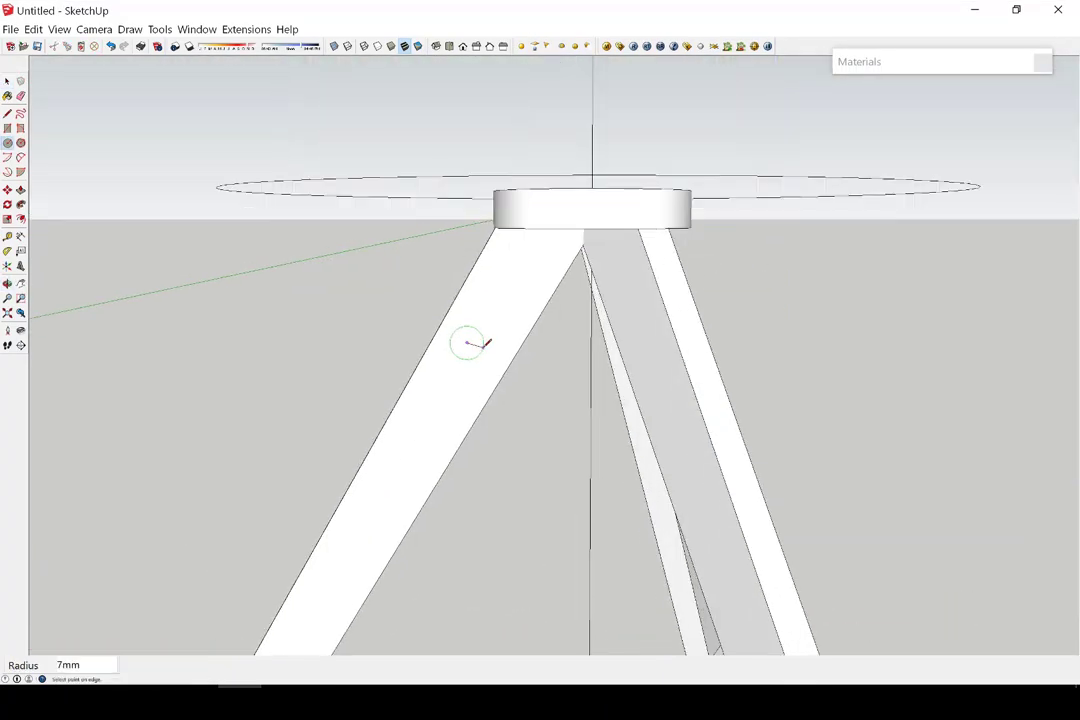
- Move the small circle from the leg onto the large circle's edge
scroll(465, 343, up, 3)
key(m)
scroll(475, 328, up, 2)
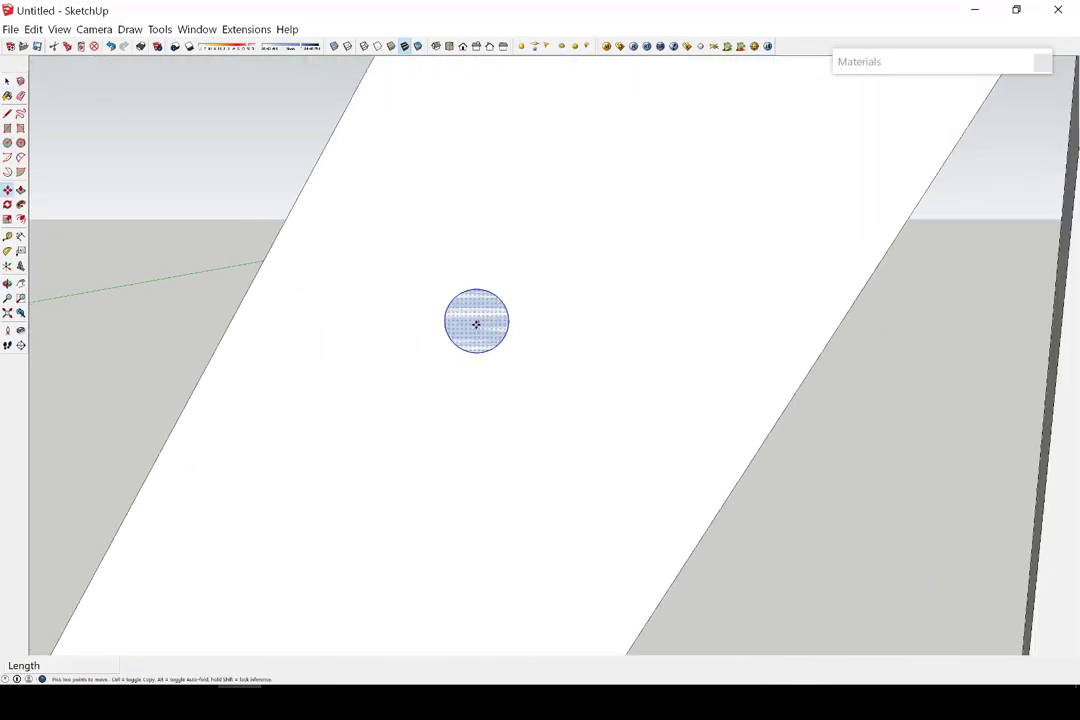
click(477, 324)
scroll(477, 324, down, 4)
middle_drag(697, 219, 665, 308)
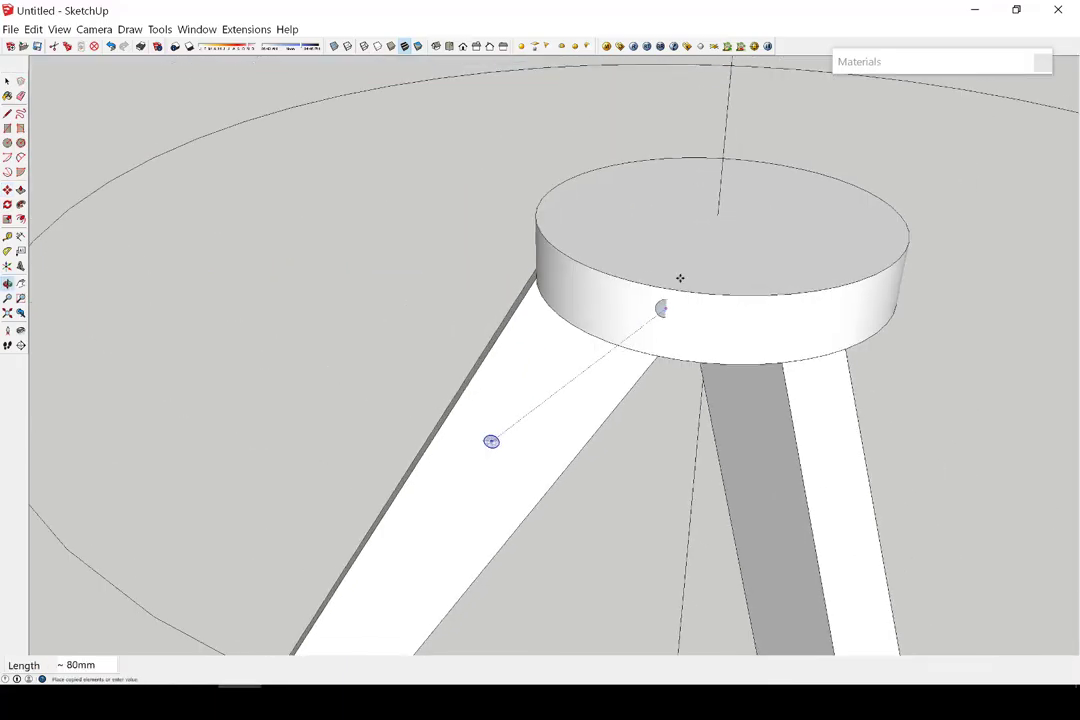
scroll(713, 210, up, 2)
scroll(735, 245, up, 3)
middle_drag(699, 241, 487, 202)
- Follow Me the small circle around the large circle into a thin ring
scroll(550, 202, up, 3)
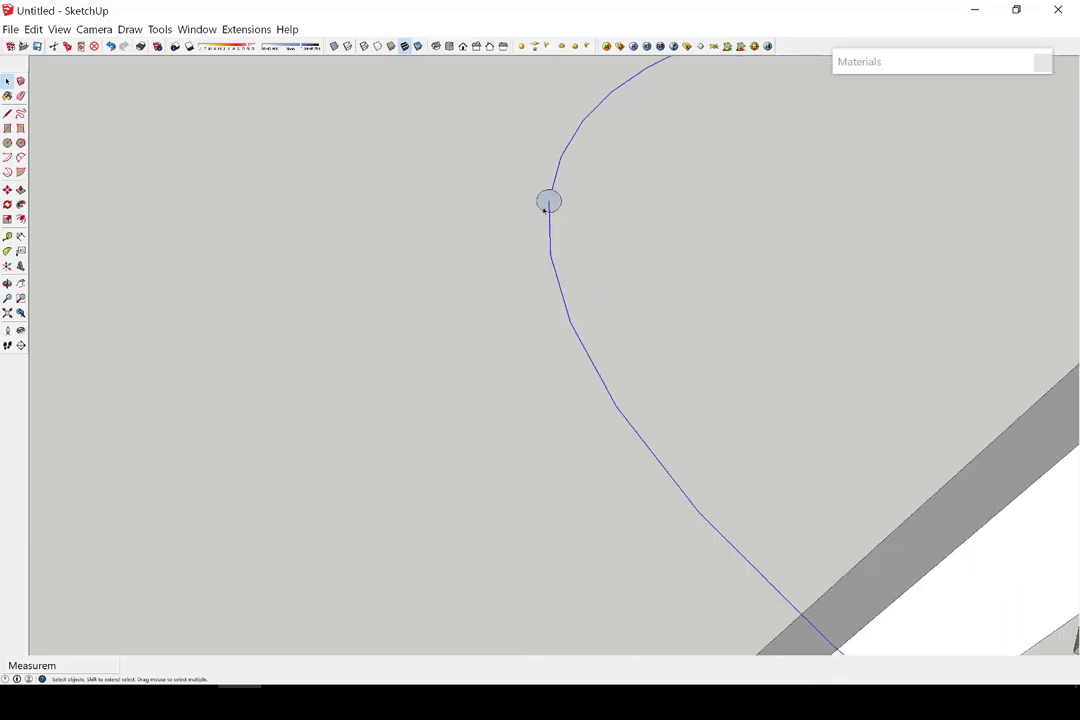
scroll(550, 202, up, 2)
click(25, 204)
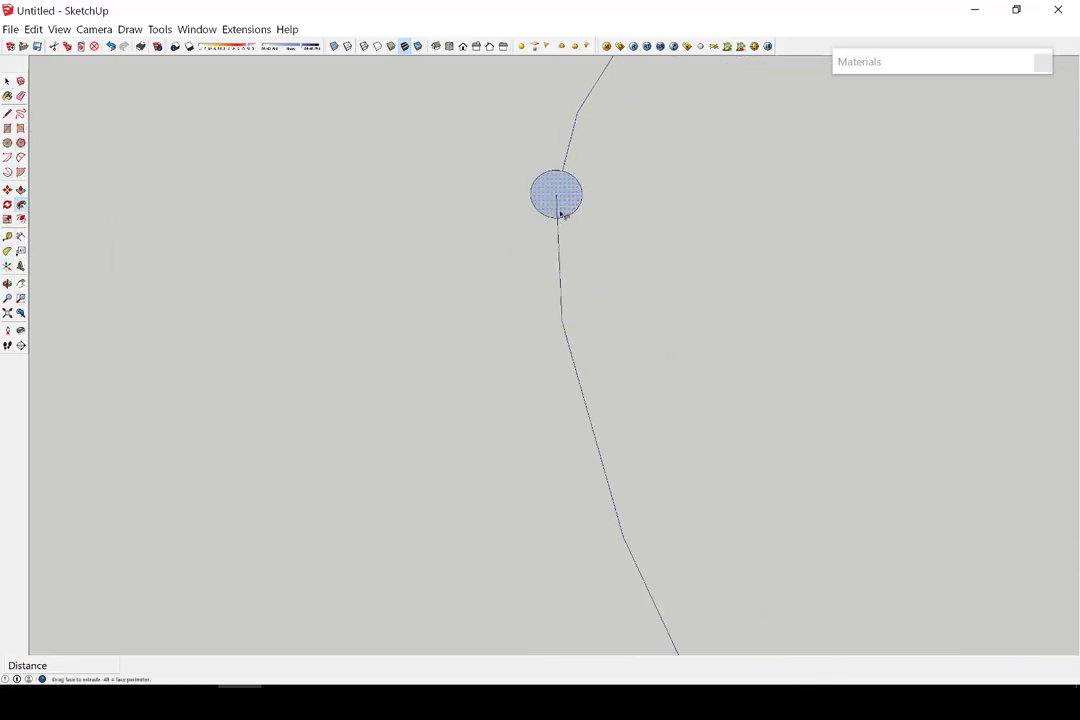
click(562, 214)
scroll(600, 250, down, 10)
key(space)
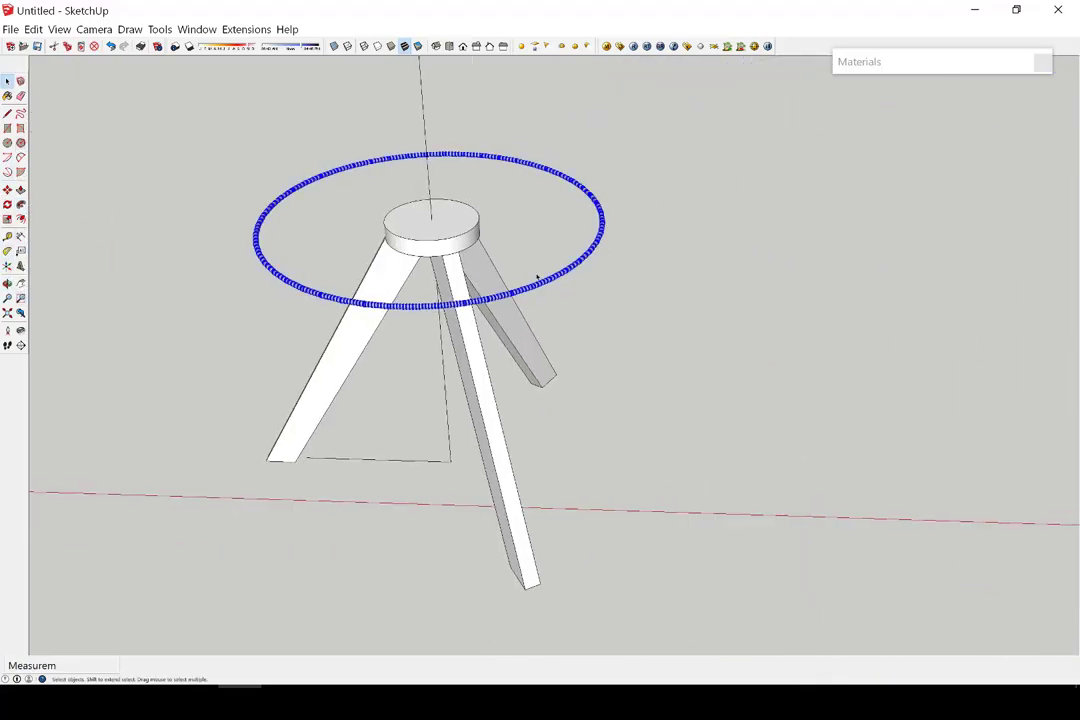
- Copy the ring upward with Move and Ctrl to sit above the hub
key(m)
scroll(470, 250, up, 3)
click(422, 250)
scroll(505, 238, up, 2)
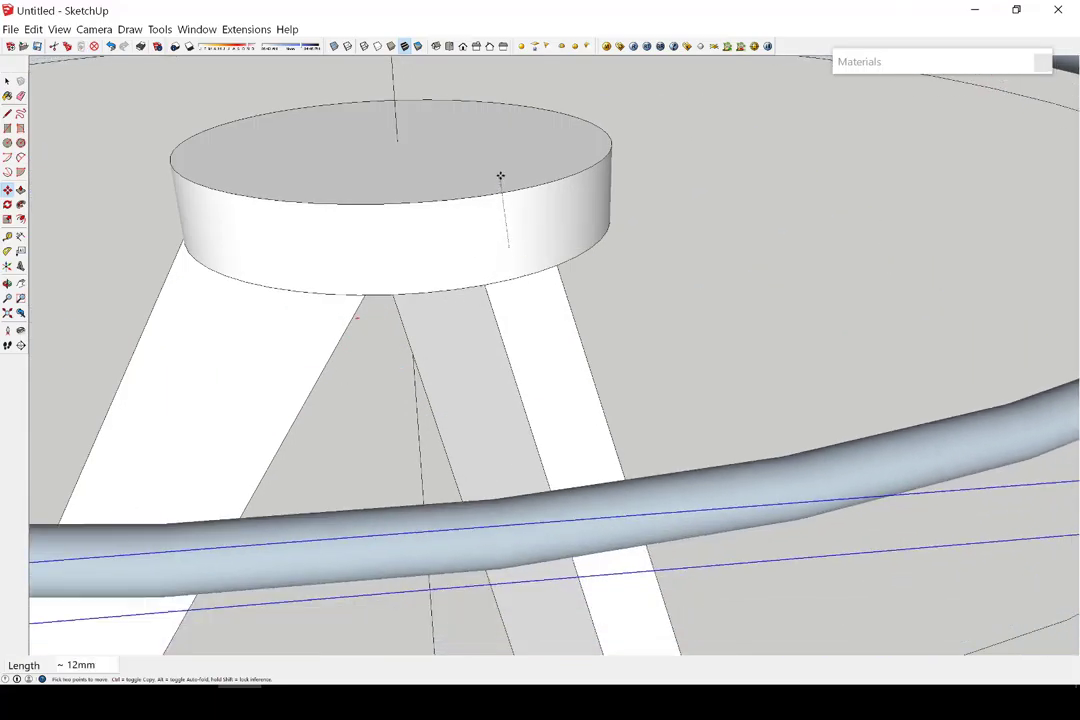
key(ctrl)
key(Return)
scroll(505, 170, down, 5)
scroll(516, 322, up, 4)
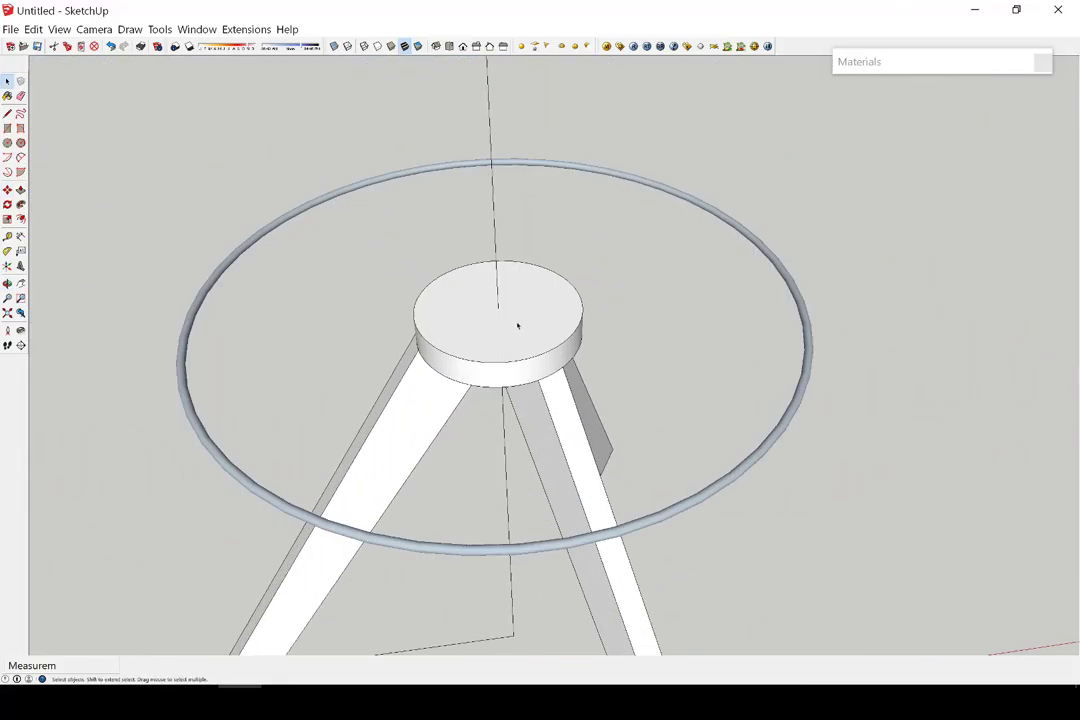
scroll(450, 400, up, 2)
key(space)
- Push/Pull the spoke bar's end face back so the rod reaches the outer ring
scroll(360, 481, up, 3)
key(space)
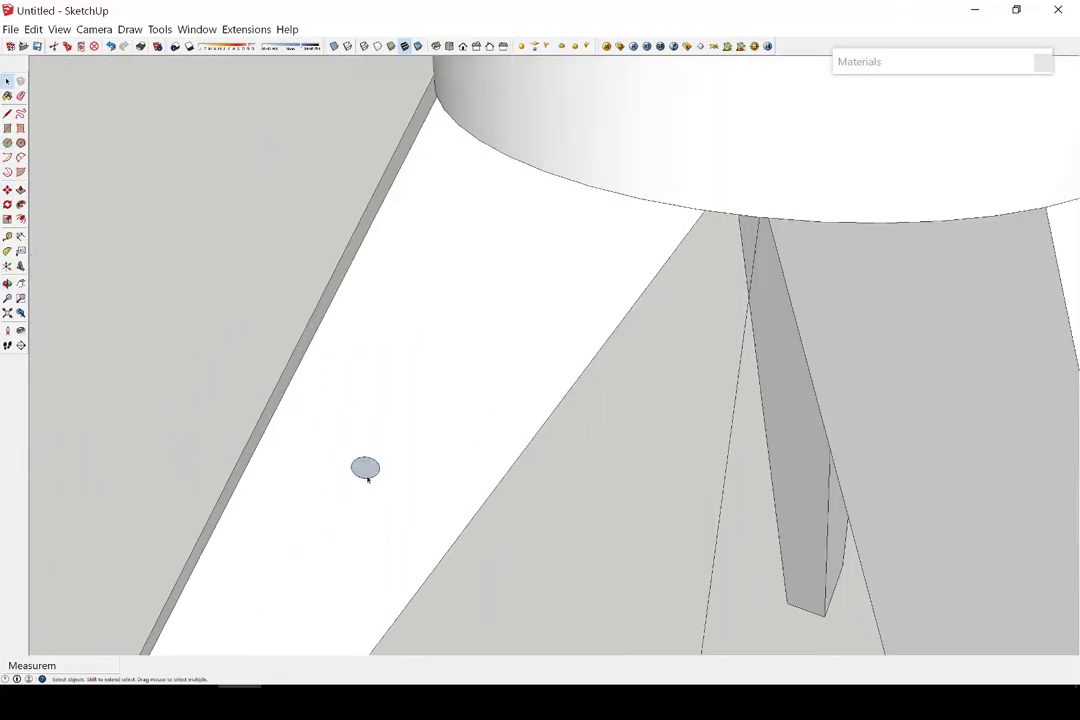
scroll(366, 477, up, 2)
click(368, 472)
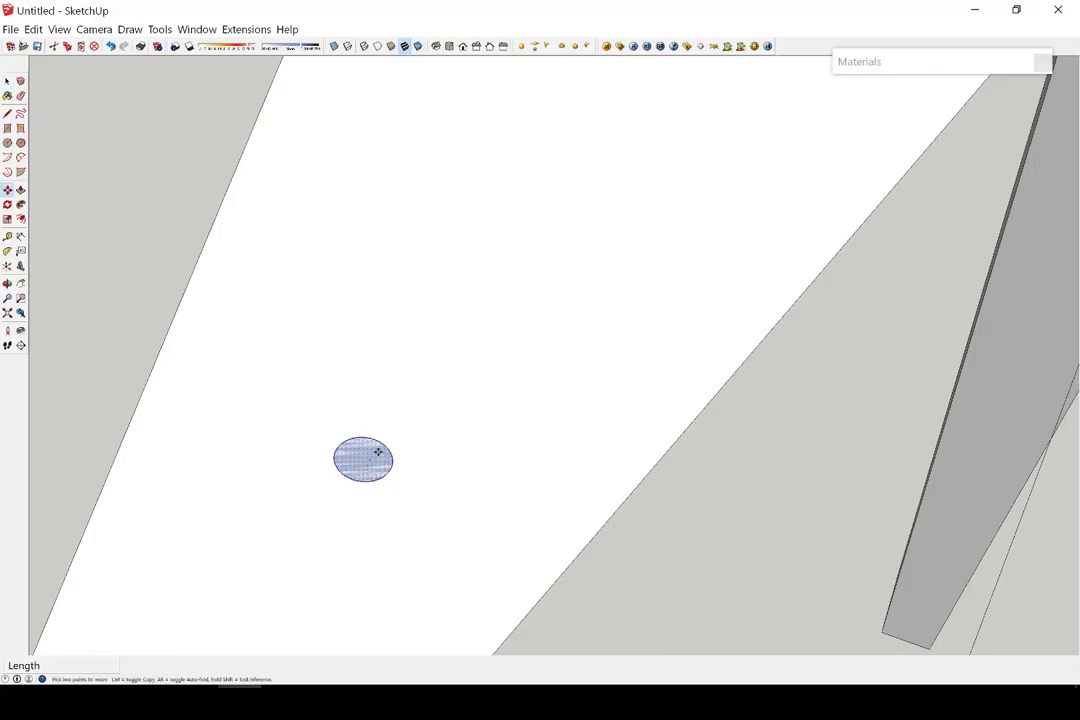
scroll(363, 461, up, 1)
scroll(380, 452, up, 2)
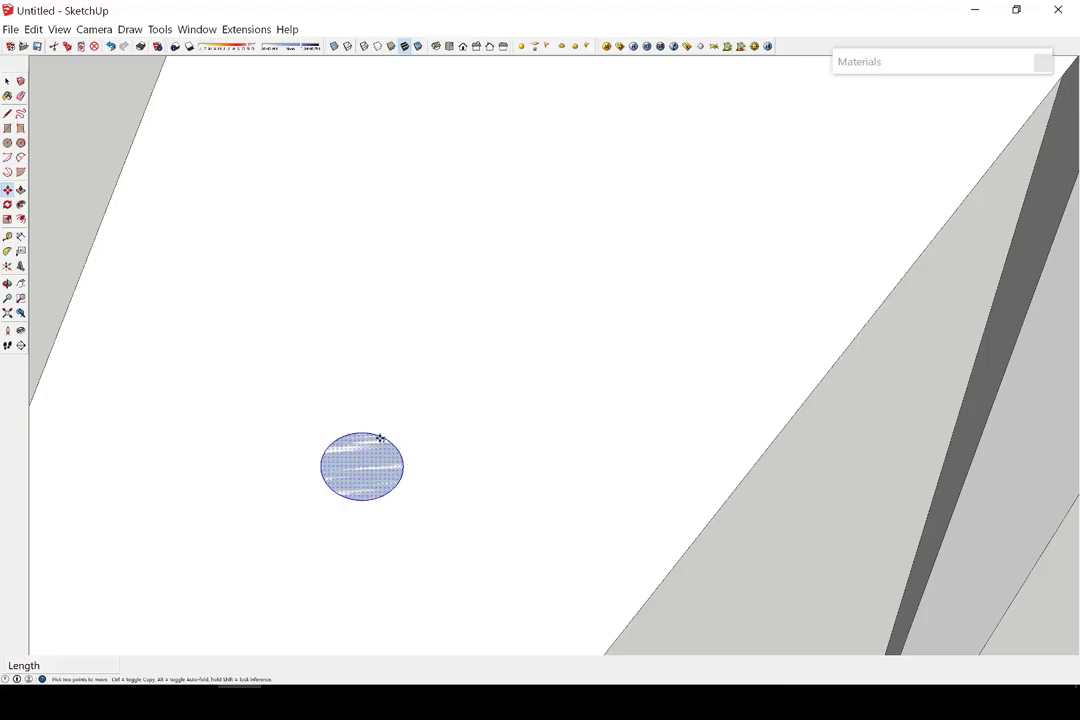
scroll(380, 460, down, 3)
mouse_move(412, 450)
middle_down()
mouse_move(648, 234)
mouse_move(540, 407)
middle_up()
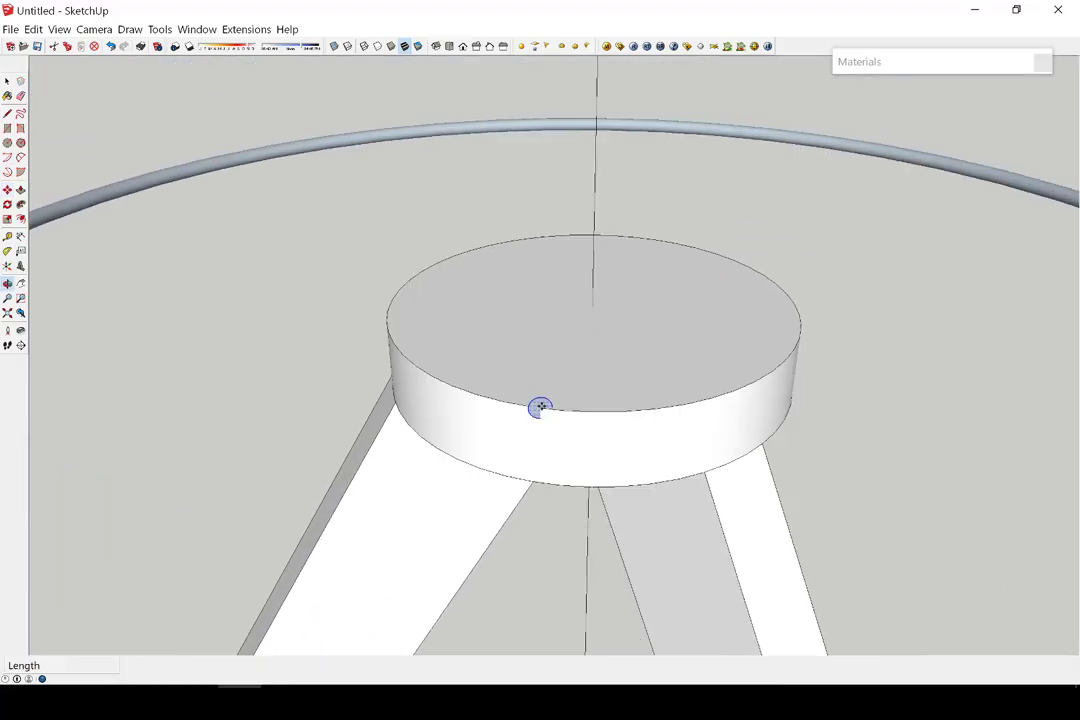
scroll(591, 307, up, 5)
scroll(621, 340, down, 3)
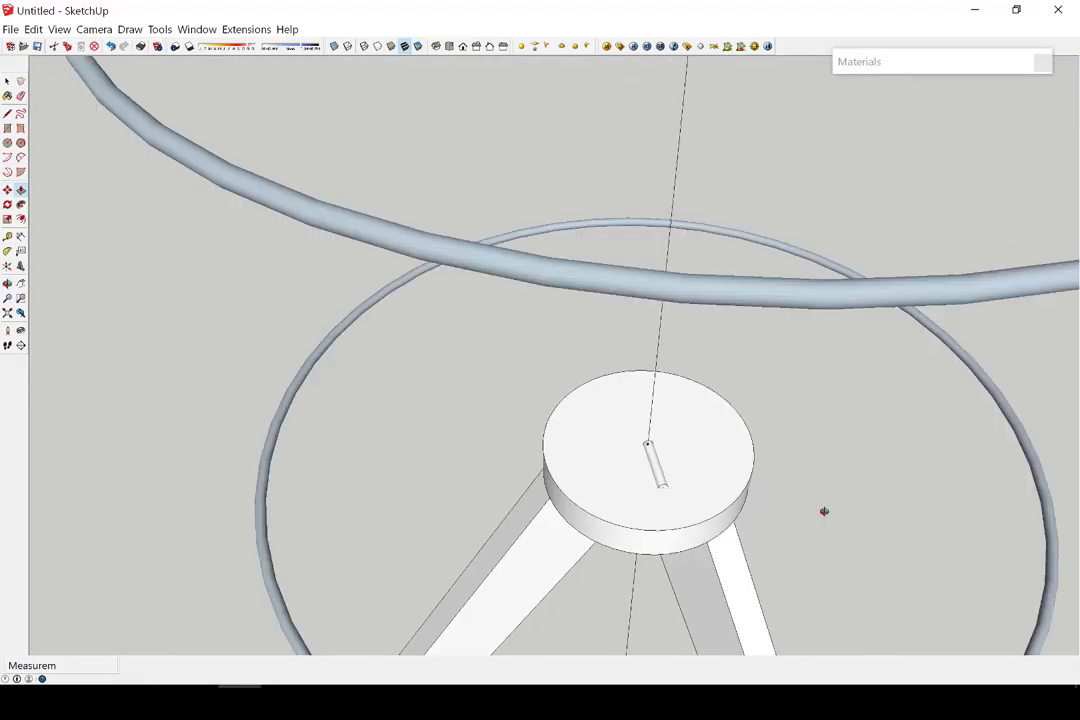
scroll(824, 509, down, 2)
scroll(323, 366, up, 3)
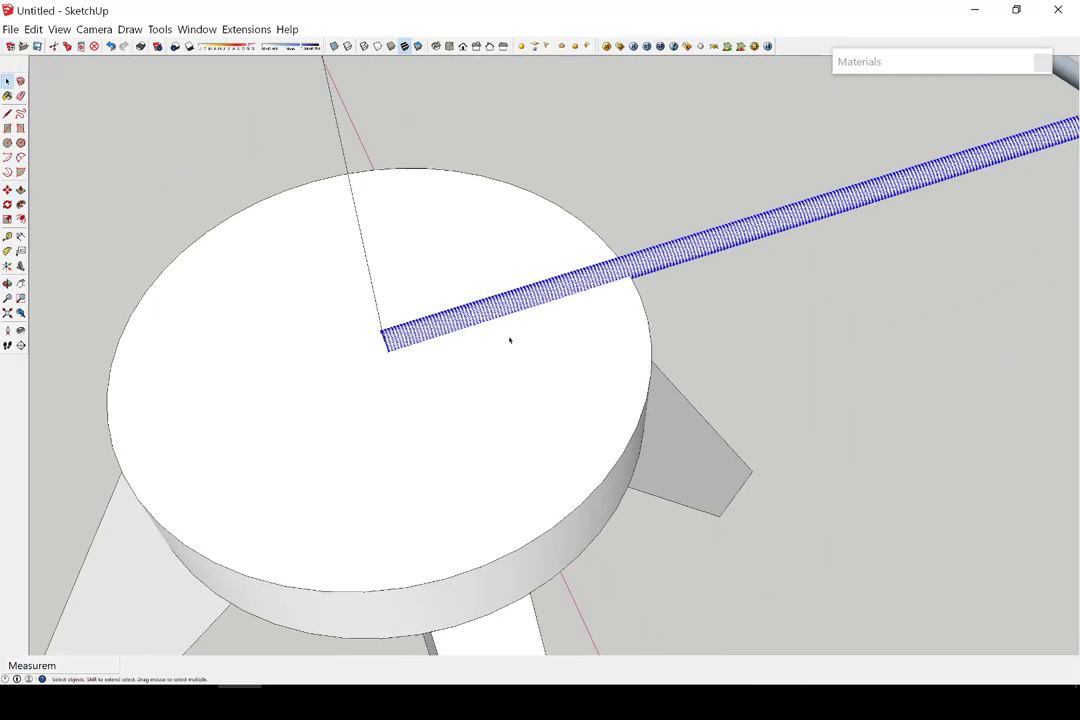
scroll(371, 344, up, 3)
mouse_move(371, 344)
middle_down()
mouse_move(632, 312)
mouse_move(499, 383)
middle_up()
key(p)
drag(499, 383, 607, 263)
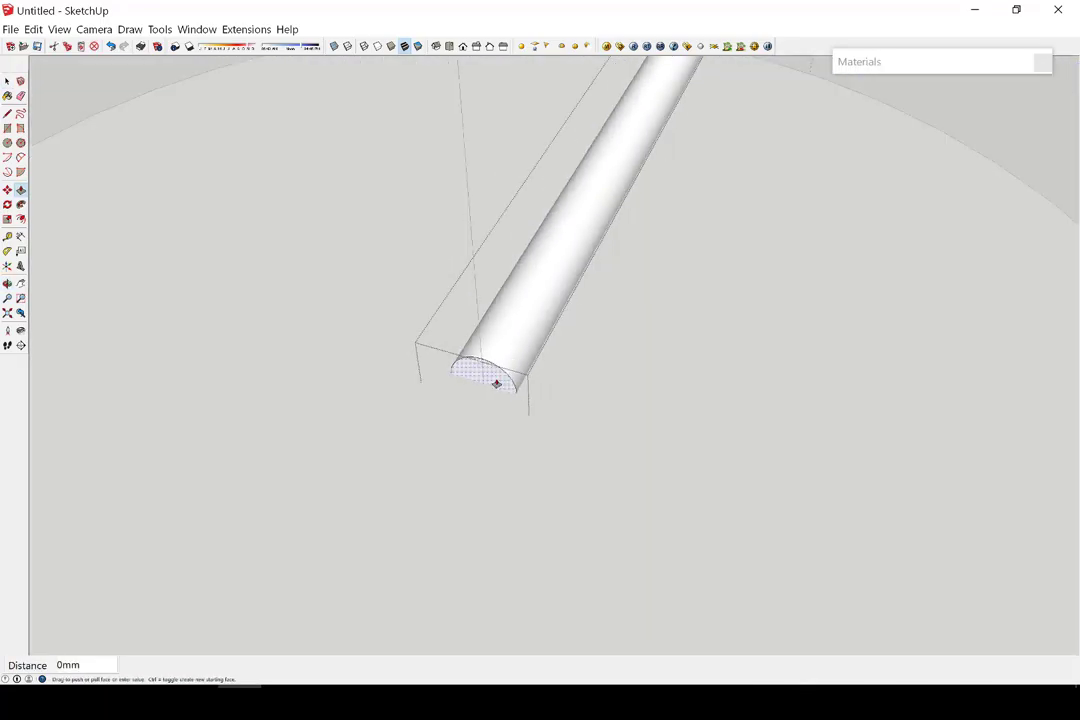
- Draw a hub-centre circle, offset it 2mm inward, delete the inner disc and extrude the collar
middle_drag(611, 261, 443, 354)
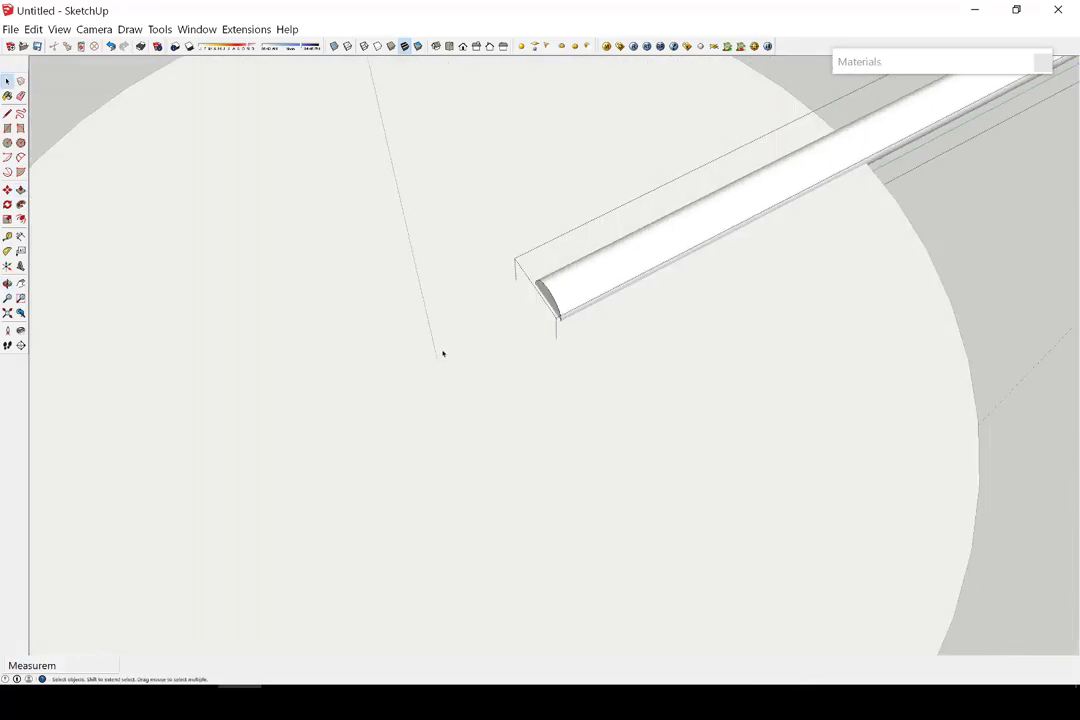
key(space)
click(531, 330)
mouse_move(531, 330)
middle_down()
mouse_move(482, 342)
mouse_move(480, 220)
middle_up()
key(f)
click(478, 213)
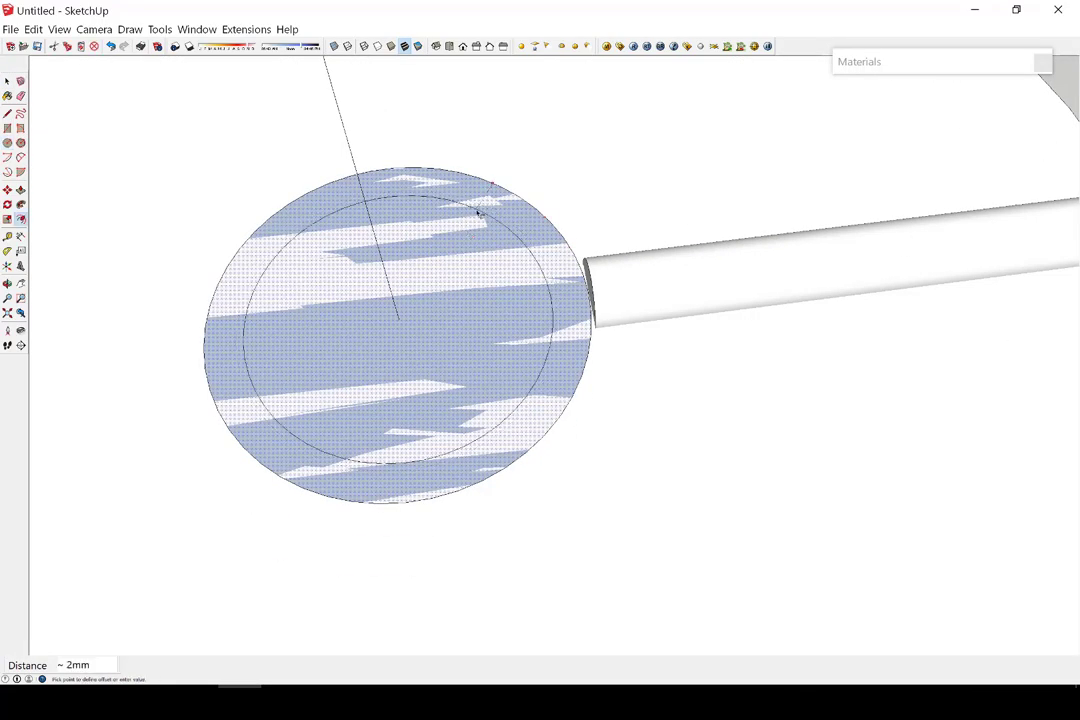
click(478, 213)
key(Delete)
key(p)
drag(570, 300, 590, 292)
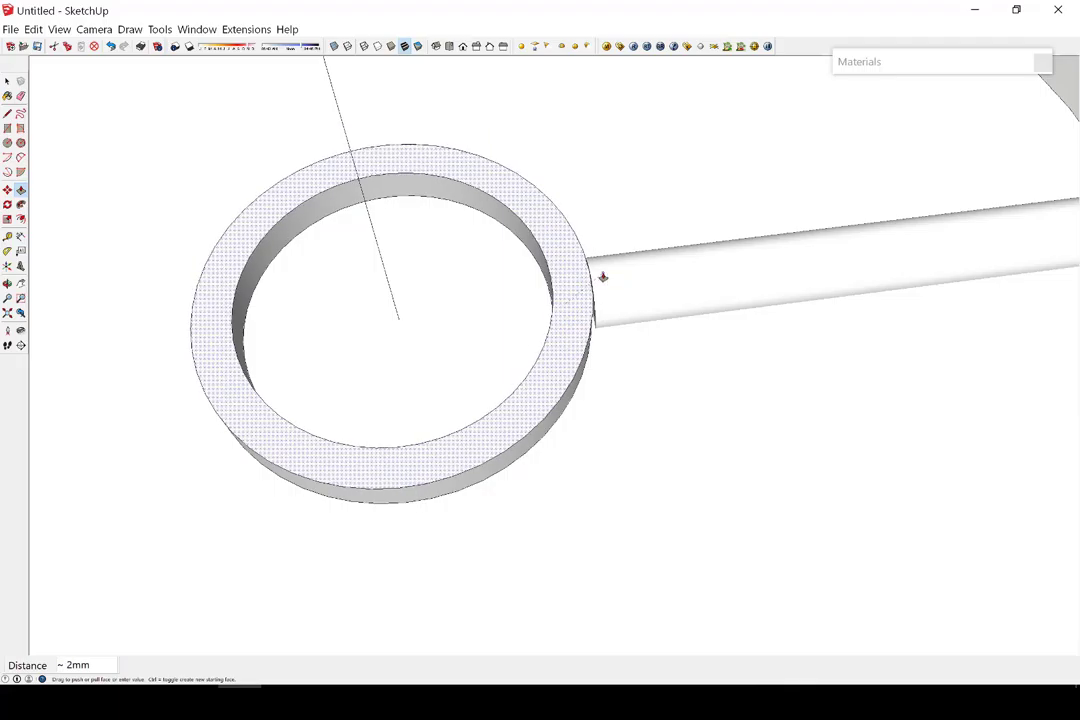
scroll(603, 277, down, 5)
key(space)
middle_drag(716, 368, 940, 446)
- Rotate-copy the spoke and collar group 90° about the collar centre
scroll(568, 333, up, 3)
right_click(568, 333)
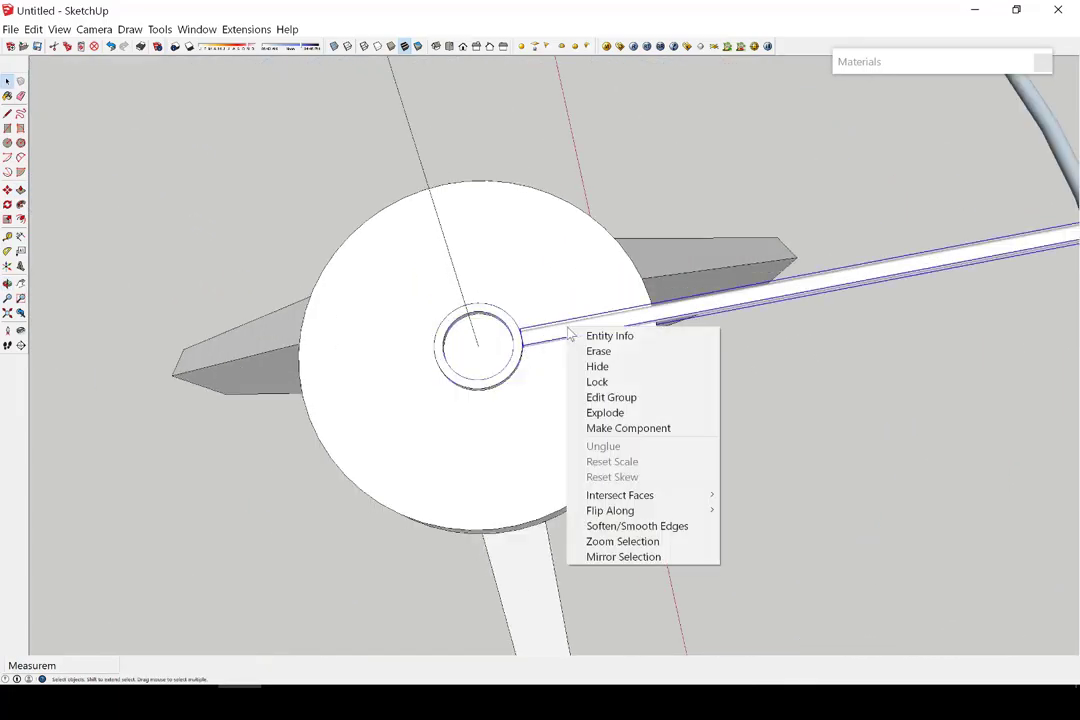
click(535, 330)
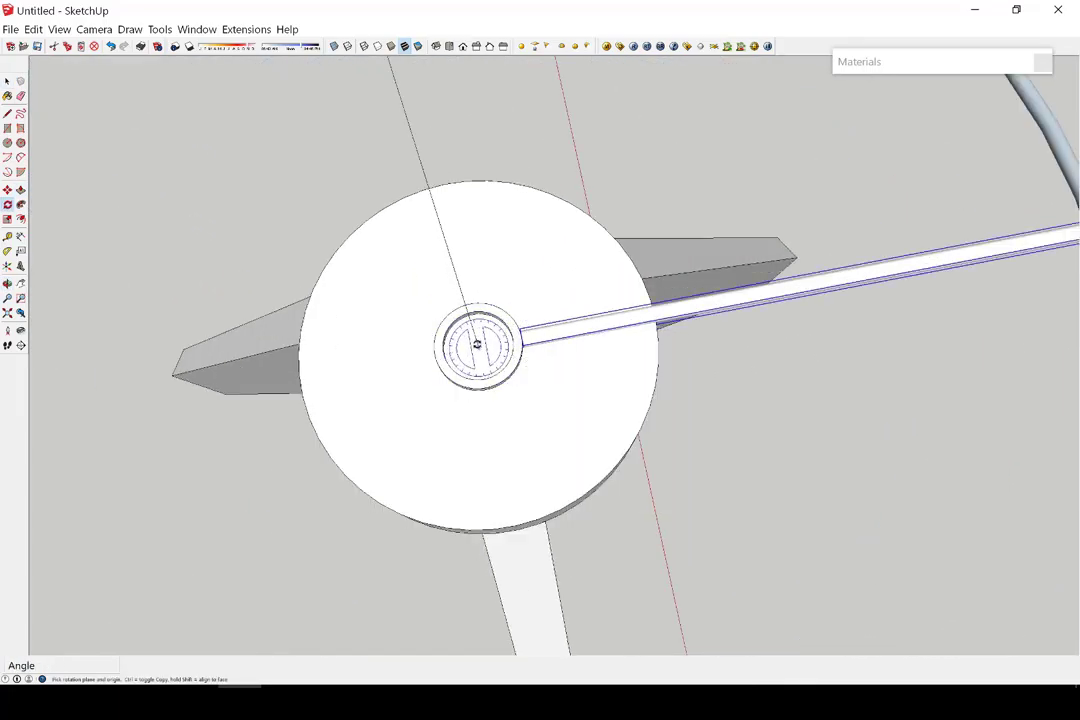
click(497, 344)
text(90)
key(Return)
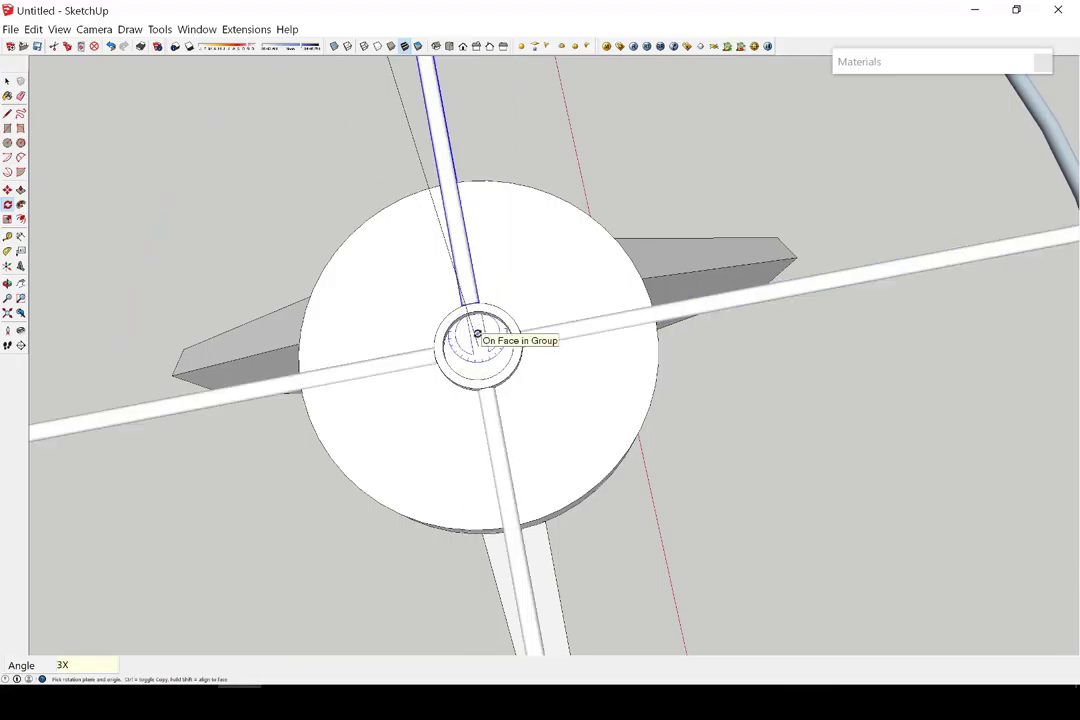
- Select the four-spoke frame and view it beneath the lampshade
click(543, 397)
middle_drag(543, 397, 486, 423)
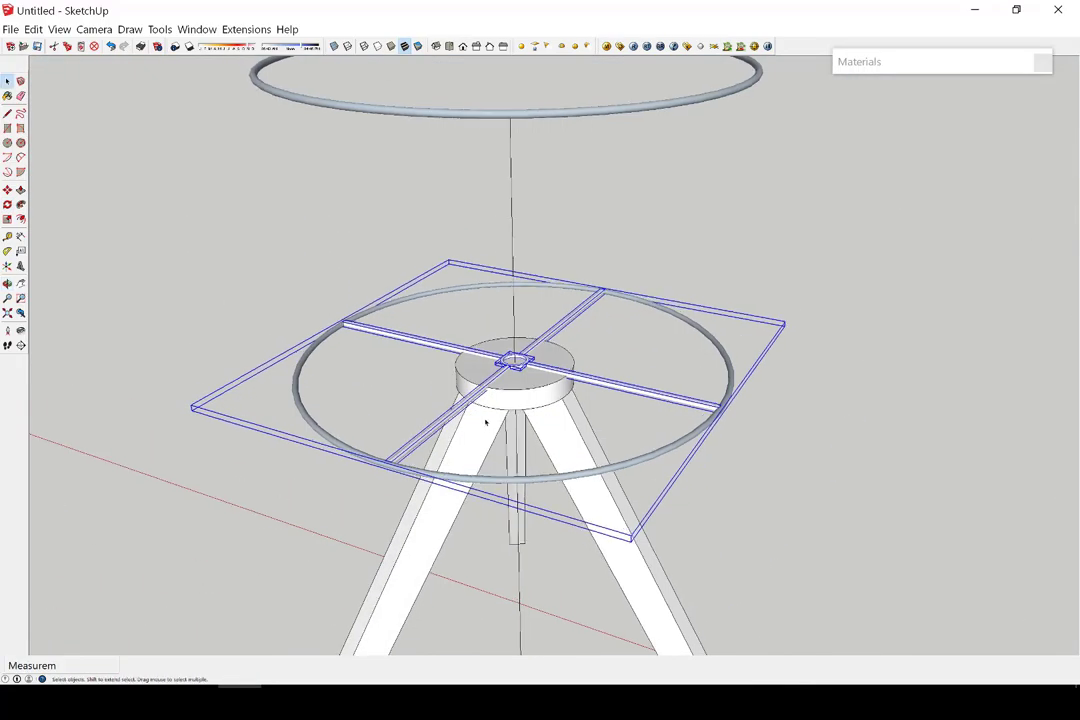
scroll(510, 404, down, 5)
mouse_move(620, 434)
middle_down()
mouse_move(685, 388)
mouse_move(463, 234)
mouse_move(393, 299)
mouse_move(448, 615)
middle_up()
scroll(685, 388, up, 3)
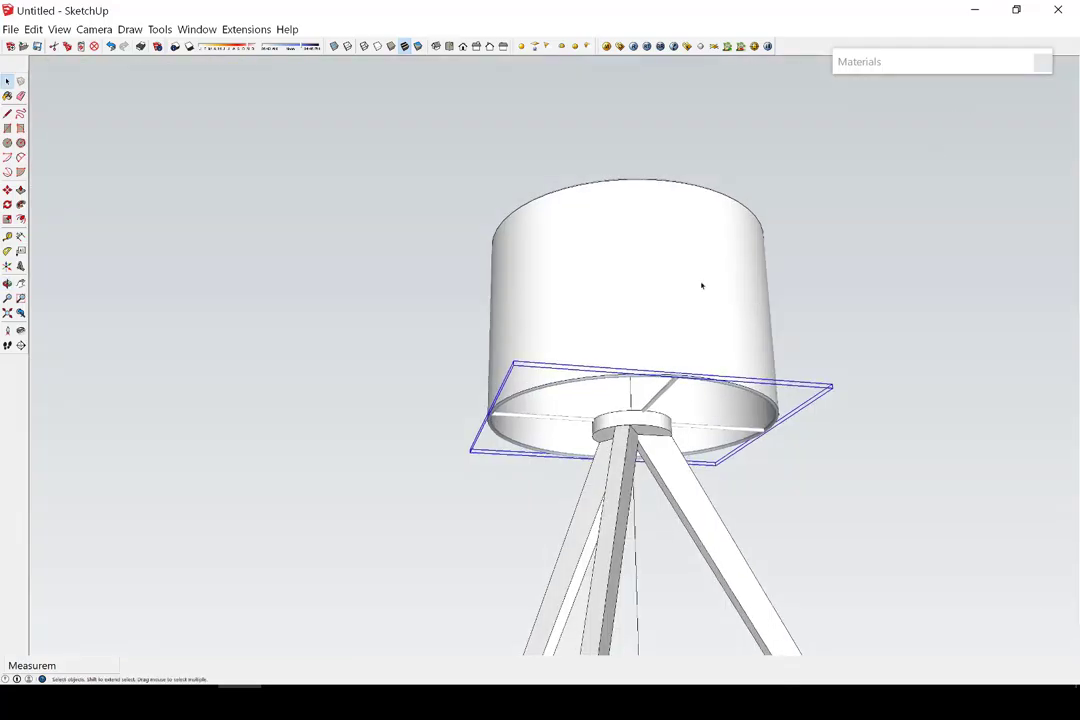
scroll(698, 374, down, 5)
scroll(698, 374, up, 5)
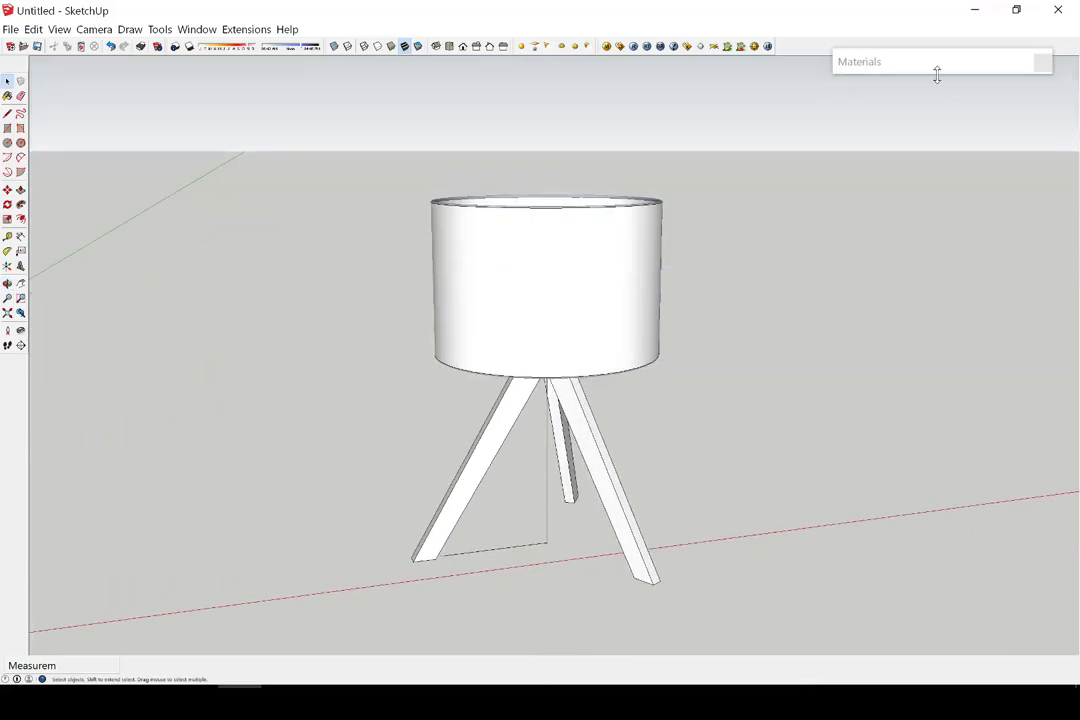
- Open the front-right leg and paint it with the Wood material
click(938, 65)
scroll(494, 344, up, 2)
middle_drag(494, 344, 501, 378)
click(511, 354)
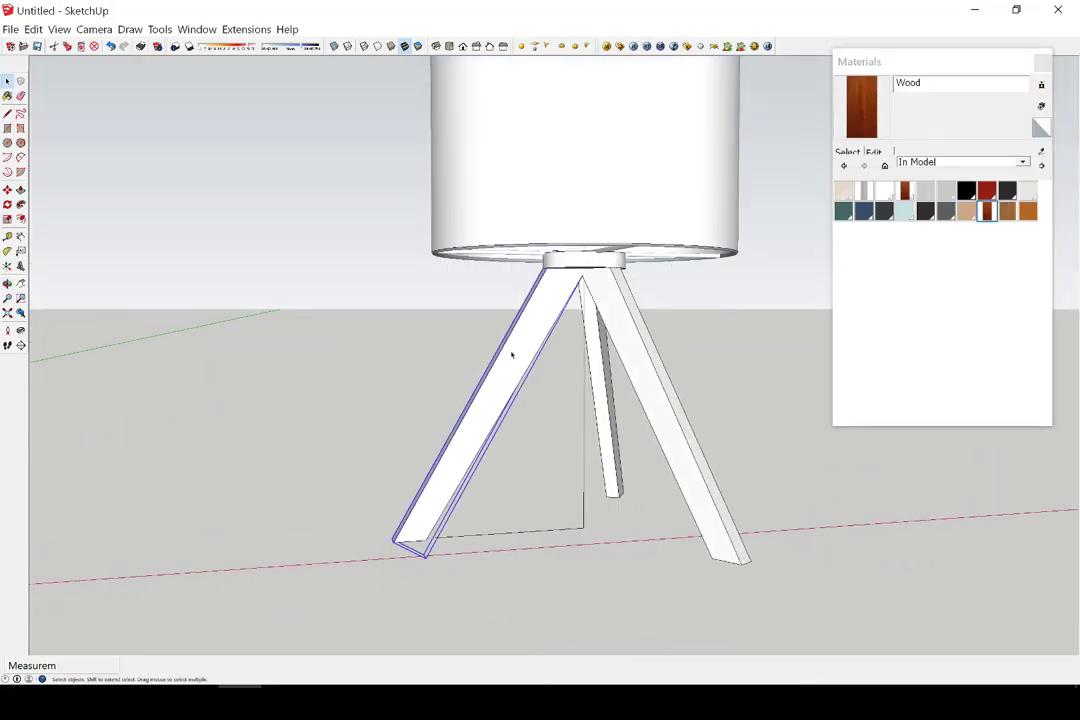
double_click(511, 354)
click(500, 395)
- Rotate, scale and slide the wood grain along the leg using Texture > Position
right_click(509, 392)
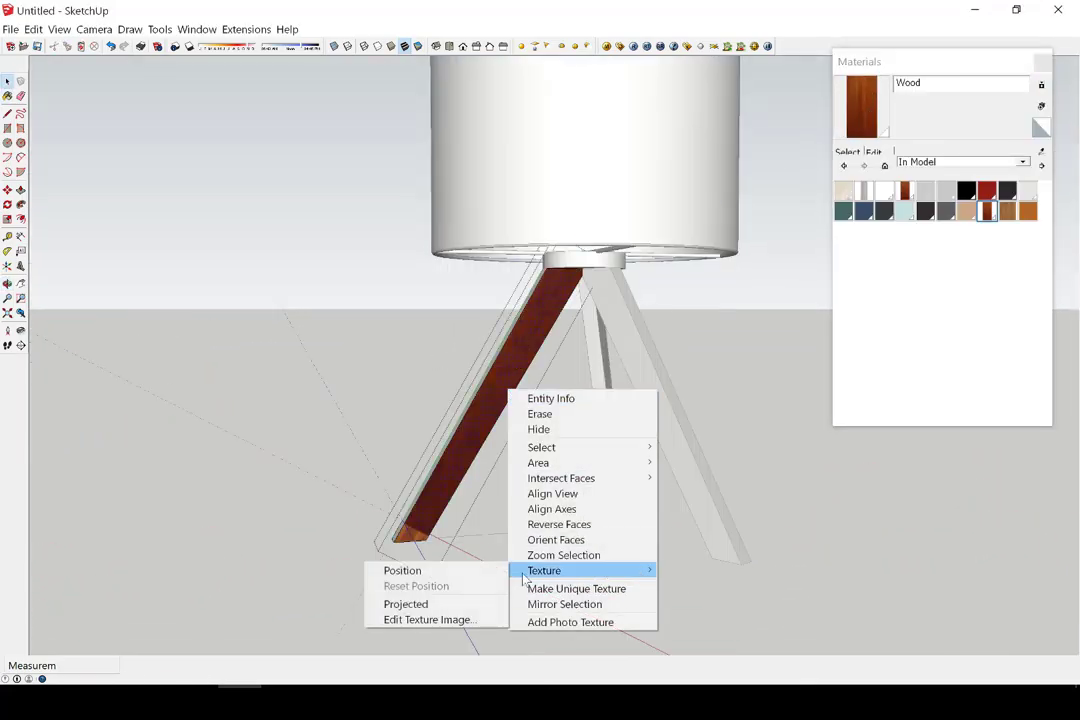
click(400, 568)
scroll(602, 396, down, 3)
mouse_move(590, 453)
mouse_down()
mouse_move(552, 369)
mouse_move(528, 412)
mouse_move(586, 340)
mouse_move(614, 258)
mouse_up()
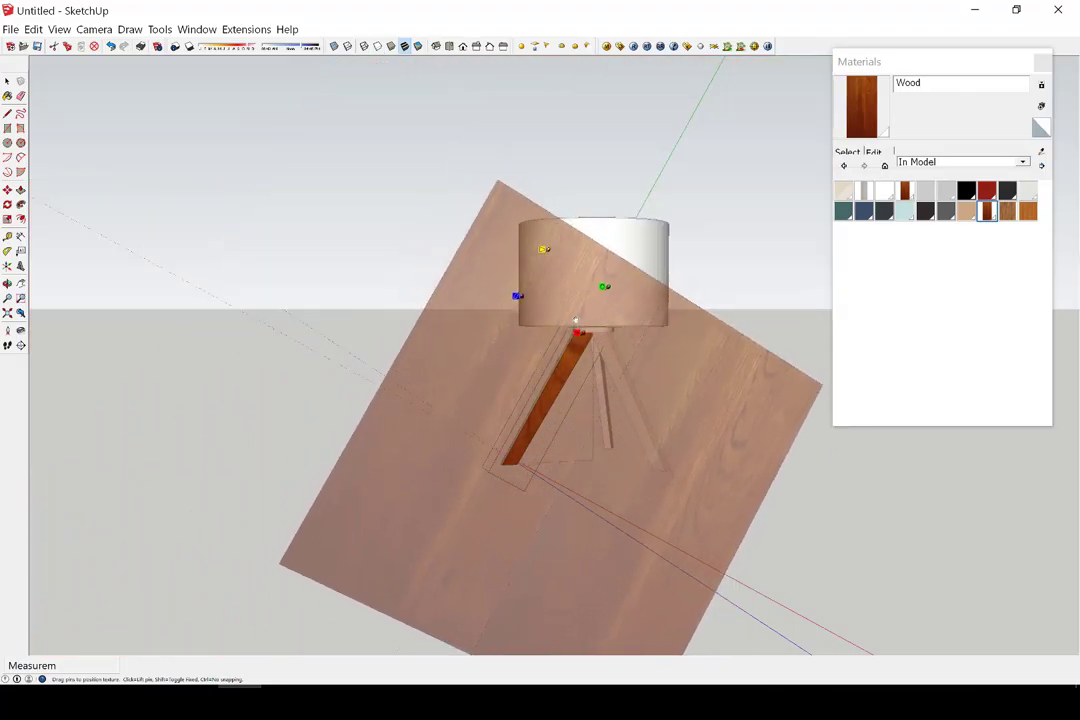
drag(614, 258, 533, 280)
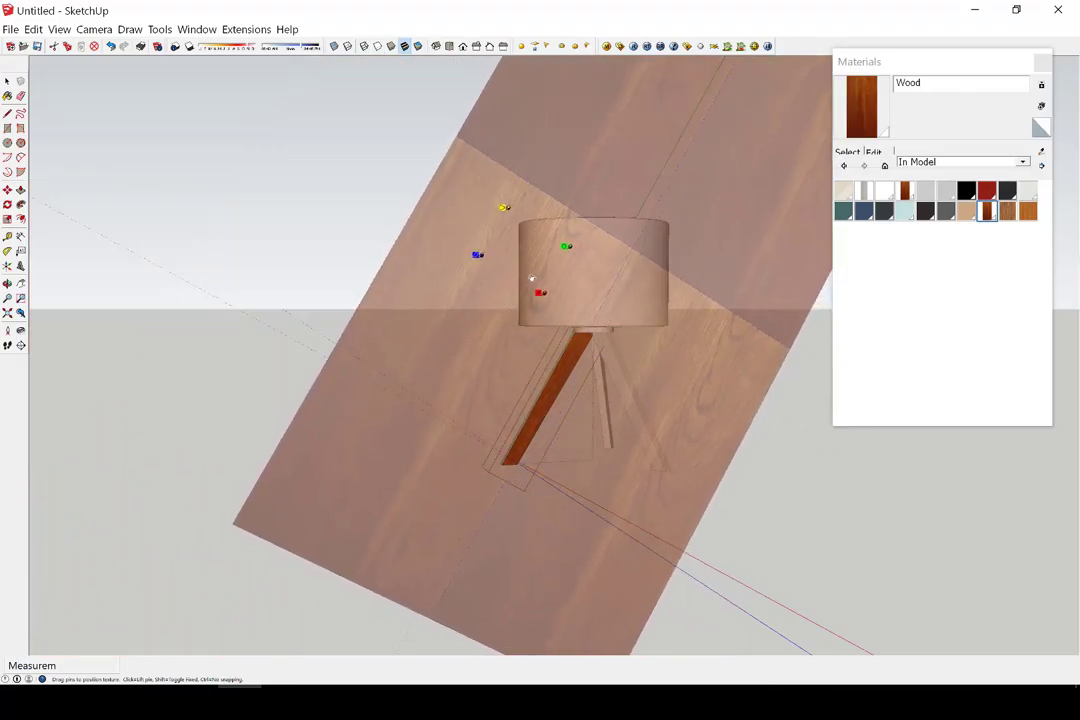
key(Return)
scroll(530, 397, up, 3)
mouse_move(665, 253)
middle_down()
mouse_move(559, 337)
mouse_move(1066, 365)
mouse_move(796, 371)
middle_up()
scroll(620, 289, up, 4)
- Reopen texture positioning on the wood leg, then reset the texture position
right_click(620, 291)
click(579, 476)
key(Return)
scroll(670, 350, down, 5)
scroll(600, 370, up, 4)
right_click(573, 378)
mouse_move(645, 557)
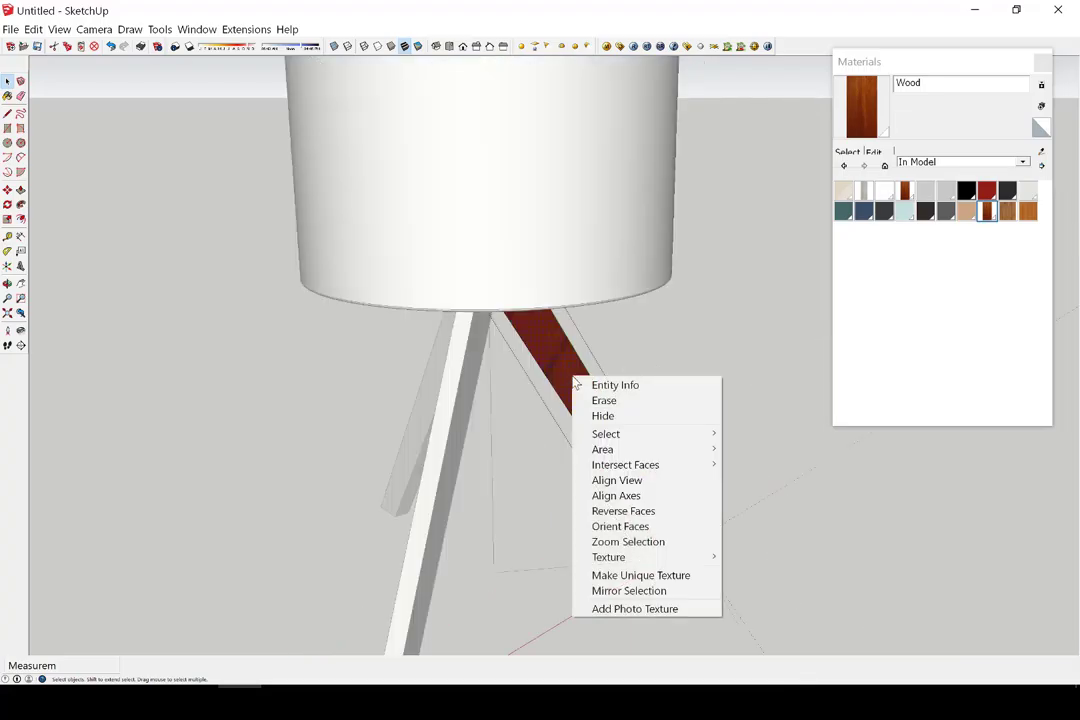
click(504, 576)
mouse_move(933, 393)
middle_down()
mouse_move(706, 330)
mouse_move(650, 426)
mouse_move(272, 498)
mouse_move(640, 420)
middle_up()
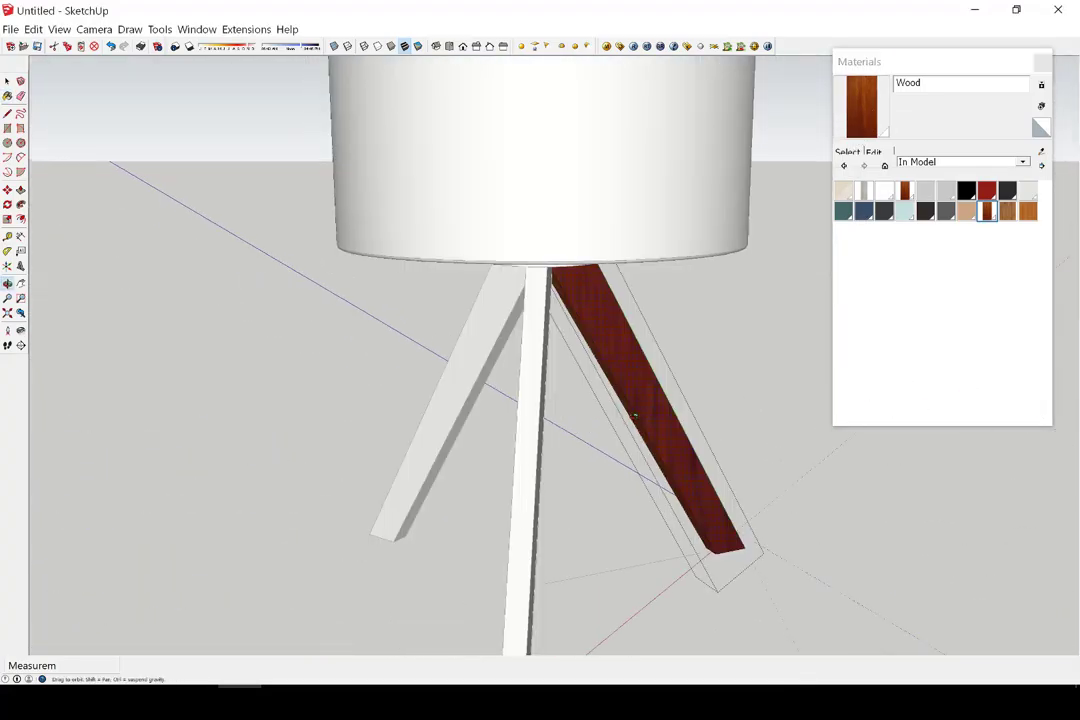
middle_drag(578, 401, 574, 390)
key(space)
scroll(784, 525, down, 5)
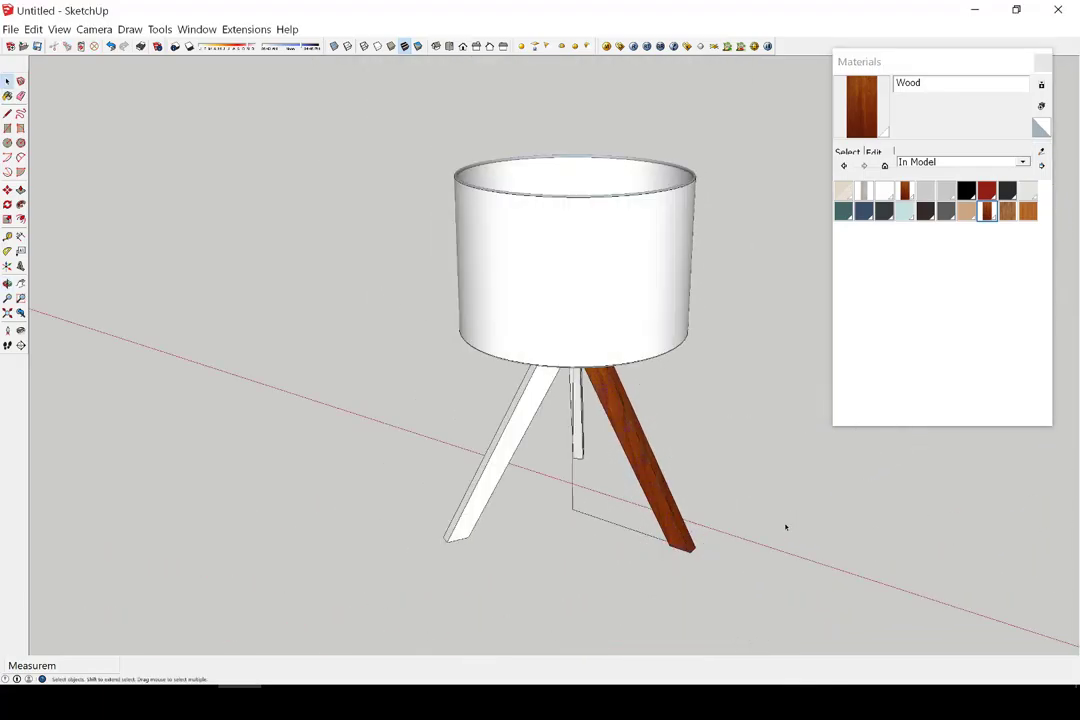
- Sample the wood material and paint another leg with it
scroll(398, 340, up, 4)
middle_drag(398, 340, 640, 300)
click(875, 97)
click(398, 337)
scroll(398, 337, up, 2)
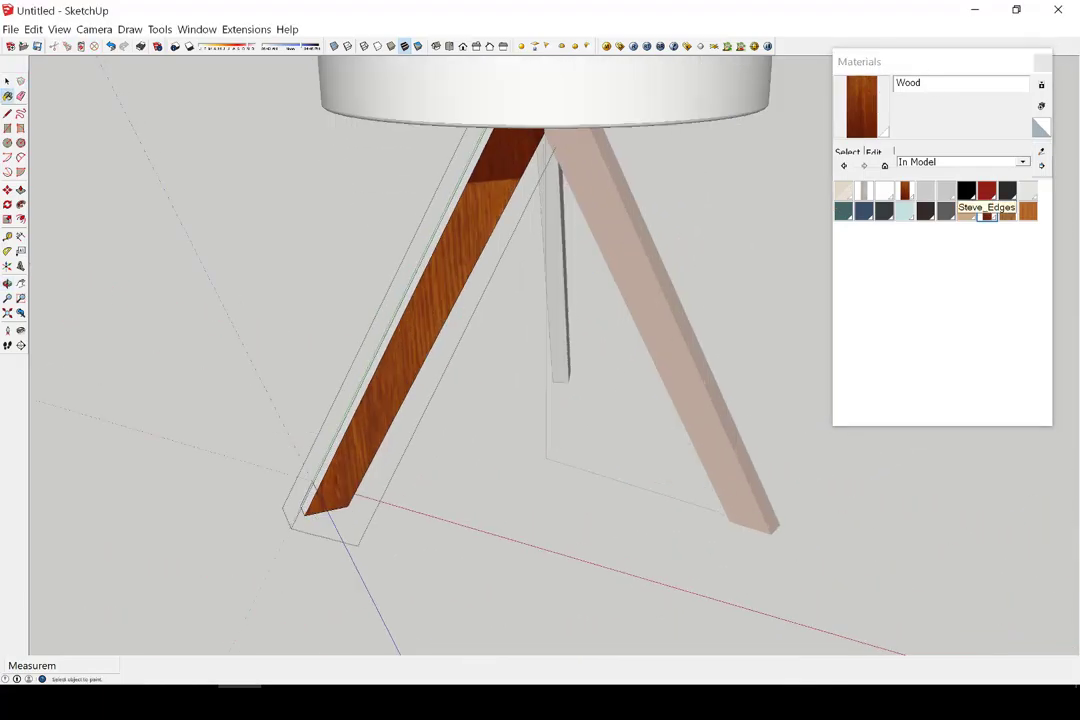
middle_drag(410, 320, 424, 321)
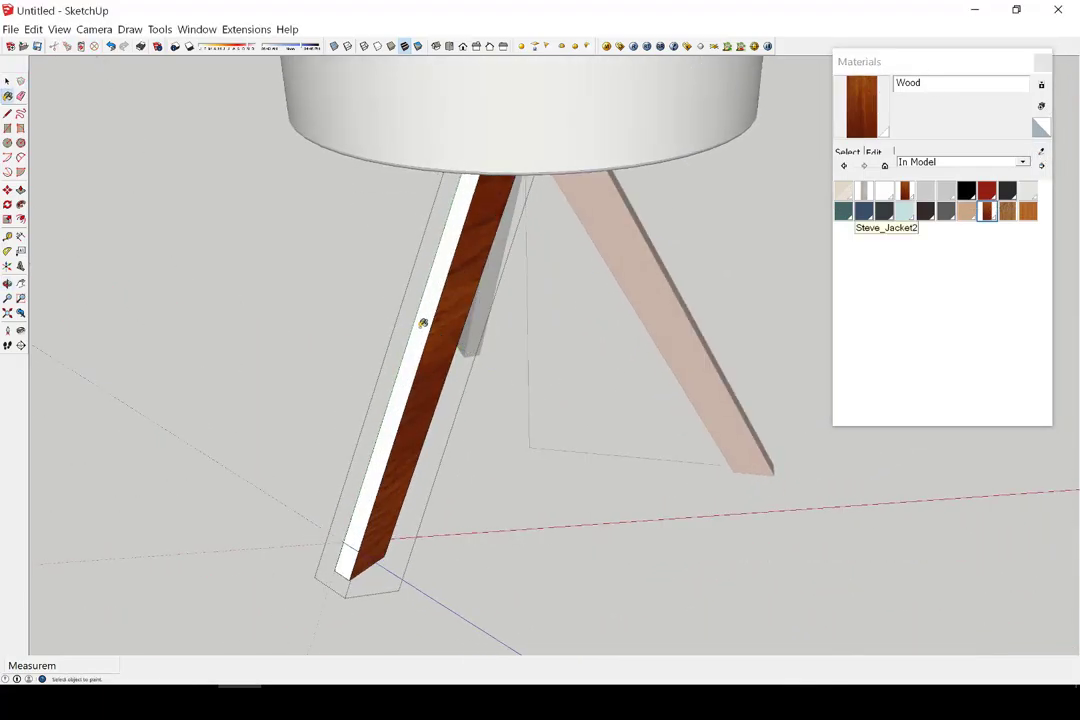
key(space)
- Adjust the leg's wood texture and rotate-copy the leg 120° around the hub
right_click(437, 341)
click(426, 535)
scroll(412, 385, down, 5)
scroll(412, 395, up, 3)
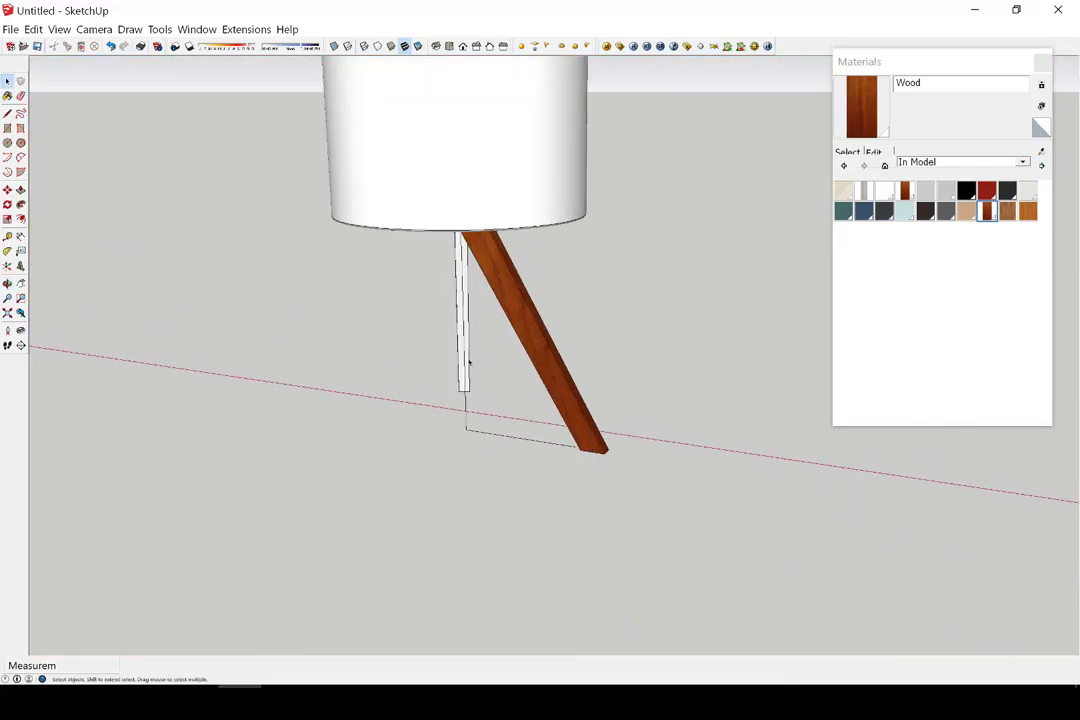
middle_drag(465, 361, 593, 421)
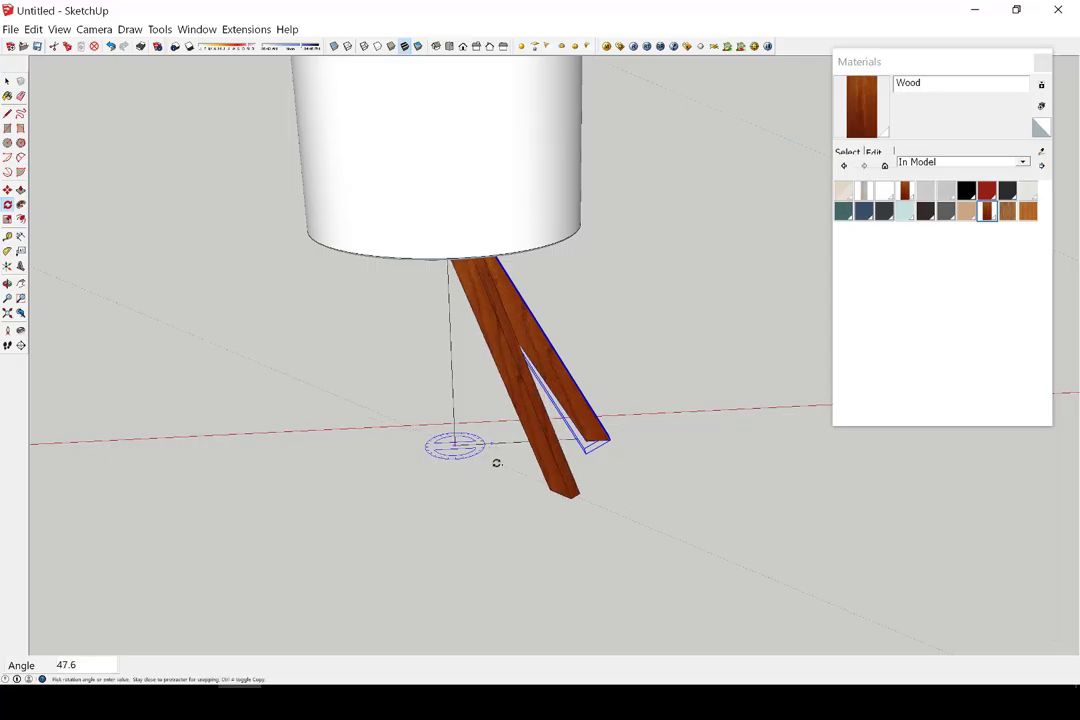
text(120)
key(Return)
key(Return)
- Try painting the hub with wood, undoing the attempt and dismissing the hub's context menu
middle_drag(496, 464, 774, 190)
scroll(774, 190, up, 3)
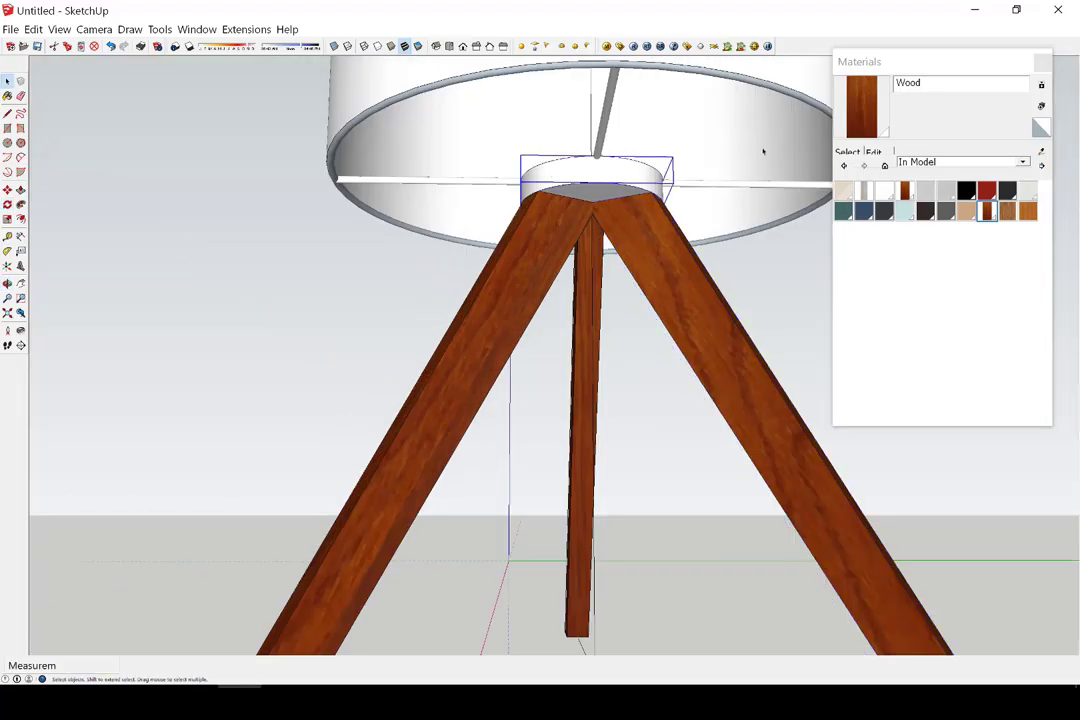
key(b)
scroll(600, 165, up, 2)
key(ctrl+z)
scroll(600, 180, down, 1)
right_click(607, 180)
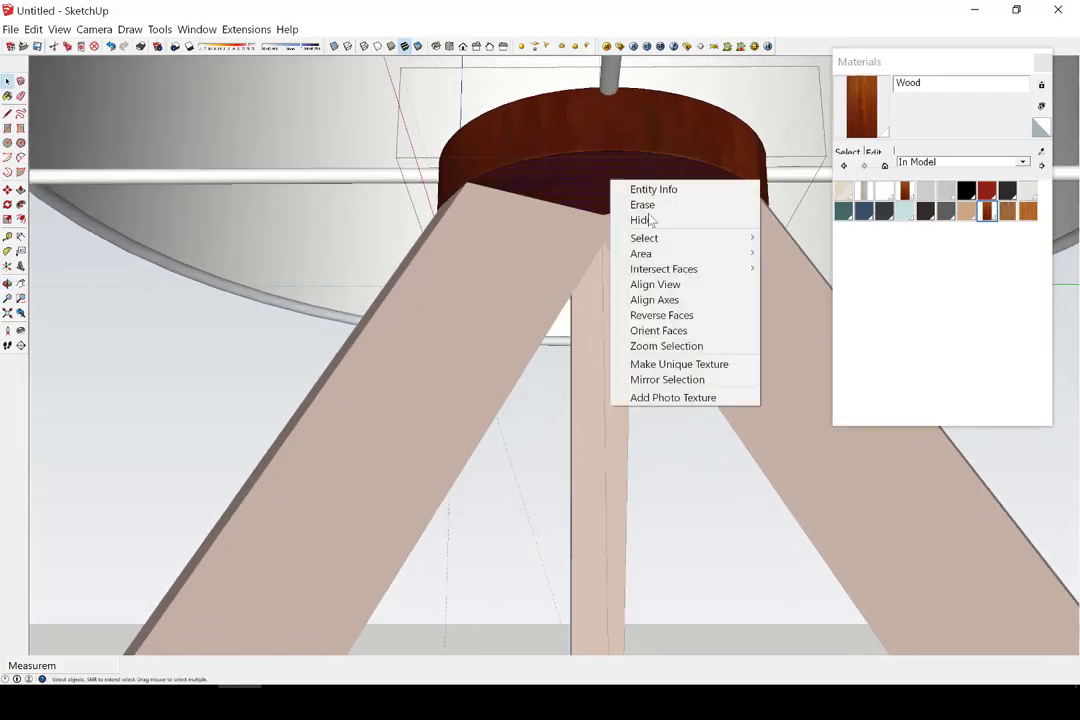
key(Escape)
key(space)
scroll(588, 192, up, 2)
- Orbit from below round to a side view to check the wooden tripod
mouse_move(605, 190)
middle_down()
mouse_move(410, 239)
mouse_move(364, 551)
middle_up()
key(space)
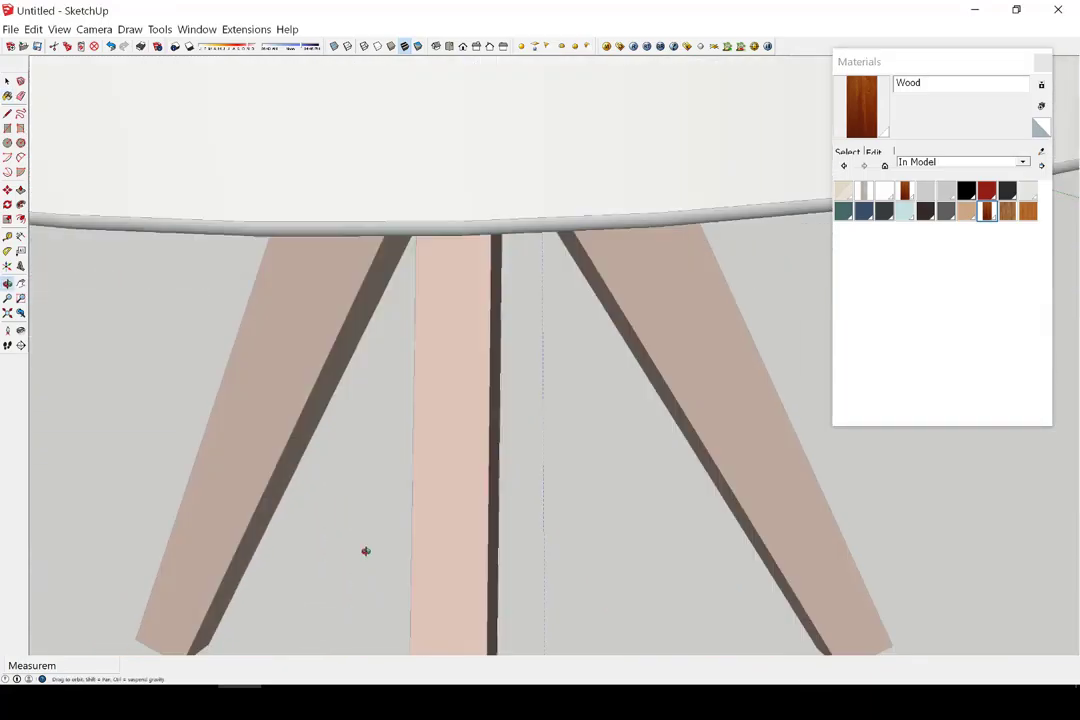
scroll(364, 551, down, 4)
scroll(432, 403, up, 1)
mouse_move(432, 403)
middle_down()
mouse_move(448, 434)
mouse_move(494, 381)
mouse_move(560, 420)
mouse_move(586, 338)
middle_up()
scroll(603, 463, up, 3)
scroll(603, 463, down, 2)
scroll(586, 338, up, 2)
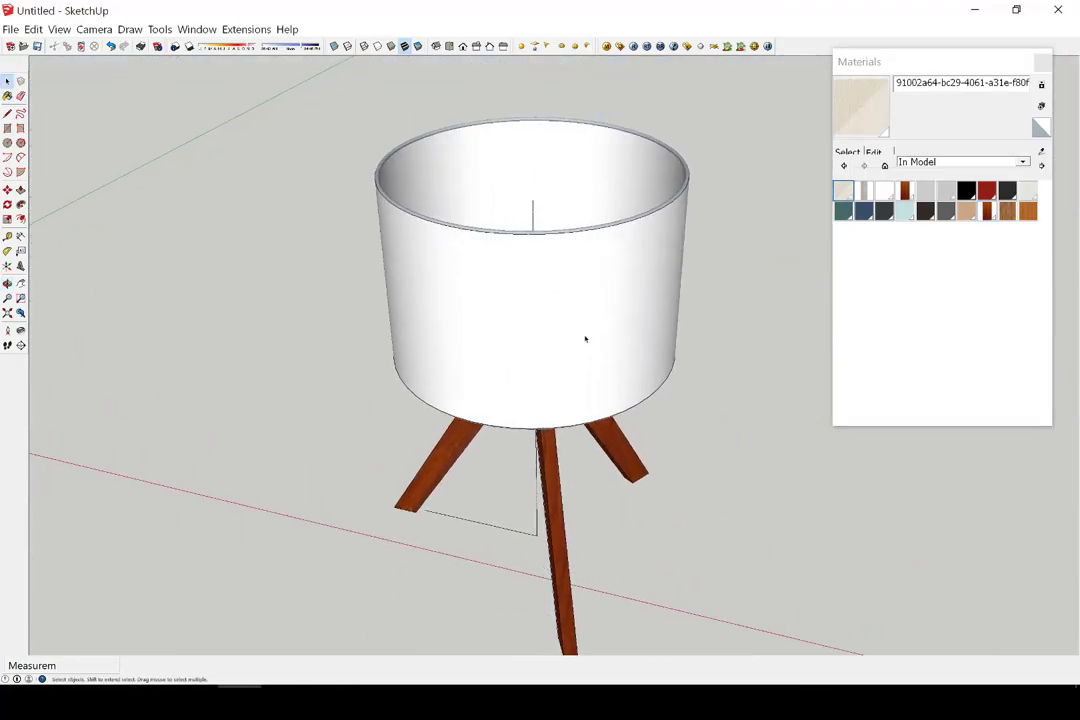
- Select all the drum shade's faces, use its context menu, then leave the shade
click(595, 229)
triple_click(595, 229)
mouse_move(595, 229)
middle_down()
mouse_move(815, 386)
mouse_move(603, 277)
mouse_move(520, 420)
middle_up()
right_click(603, 277)
click(210, 397)
scroll(210, 397, down, 2)
middle_drag(210, 397, 482, 132)
scroll(510, 330, up, 3)
- Switch the Materials library to Colors, choose white Color_000 and open the shade
click(932, 162)
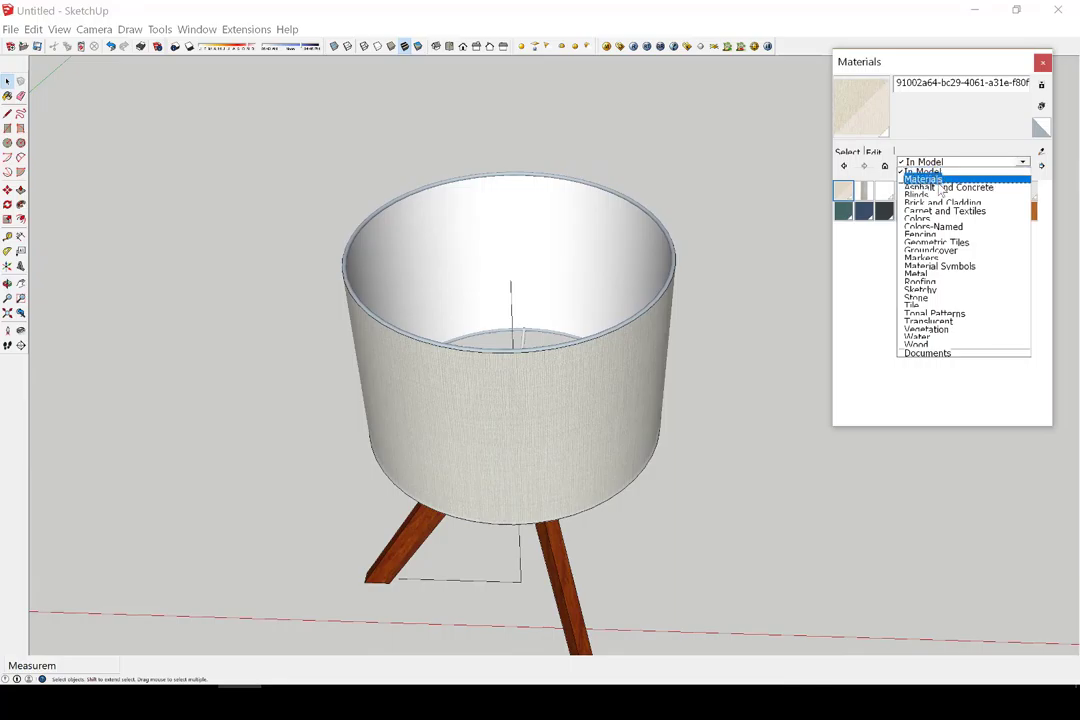
click(917, 219)
click(843, 190)
double_click(535, 227)
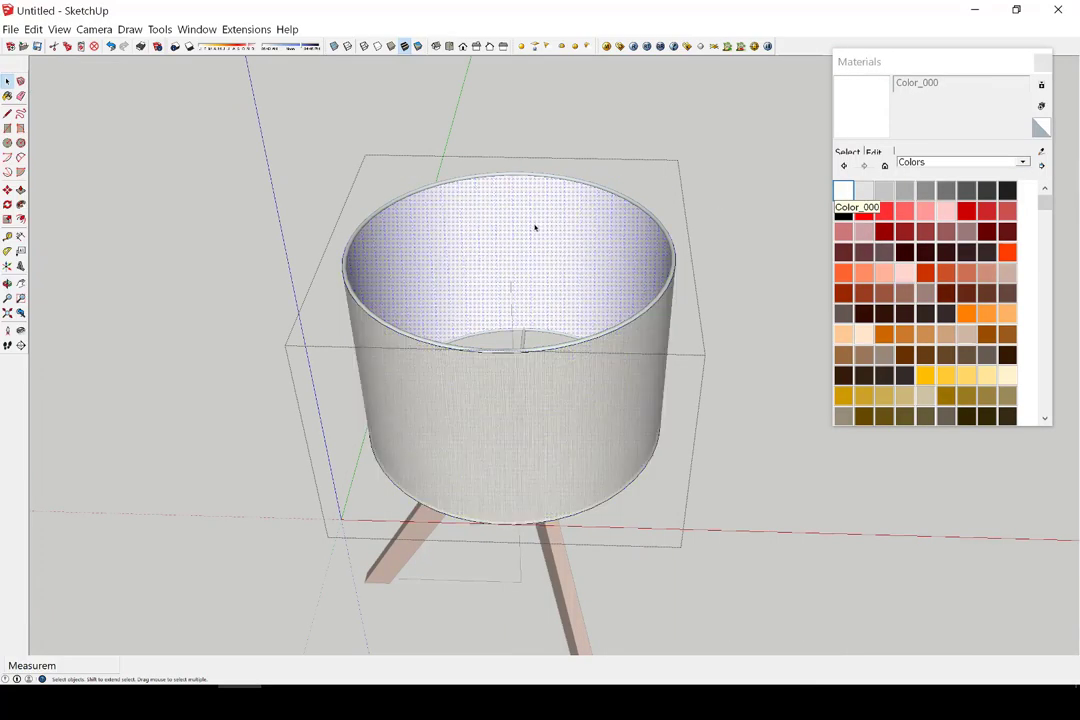
scroll(441, 181, up, 3)
- Select the shade's top rim, centre strut and lower frame ring for white
key(space)
scroll(441, 181, up, 2)
click(444, 170)
scroll(444, 168, up, 1)
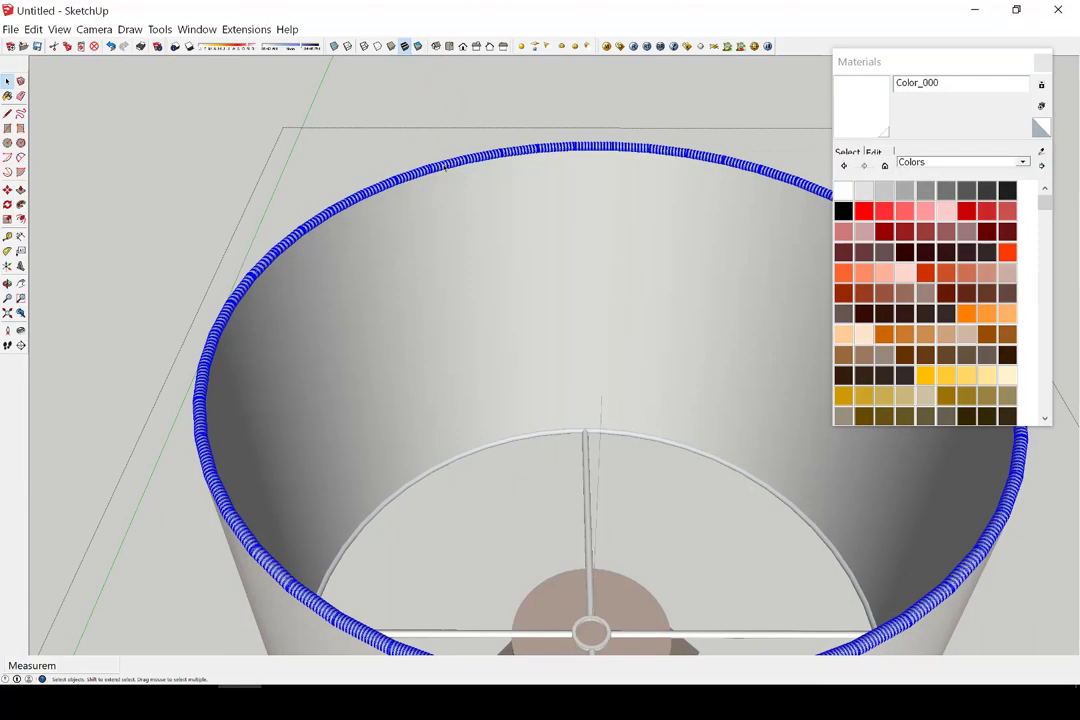
scroll(615, 451, up, 3)
click(581, 380)
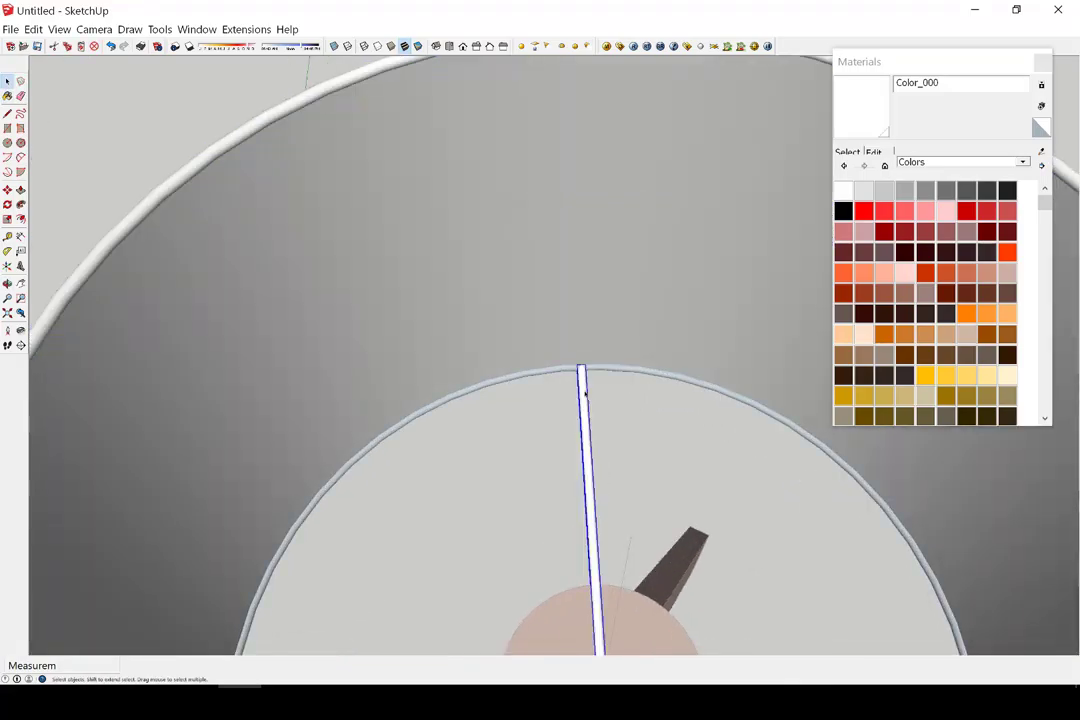
click(704, 380)
scroll(585, 307, down, 10)
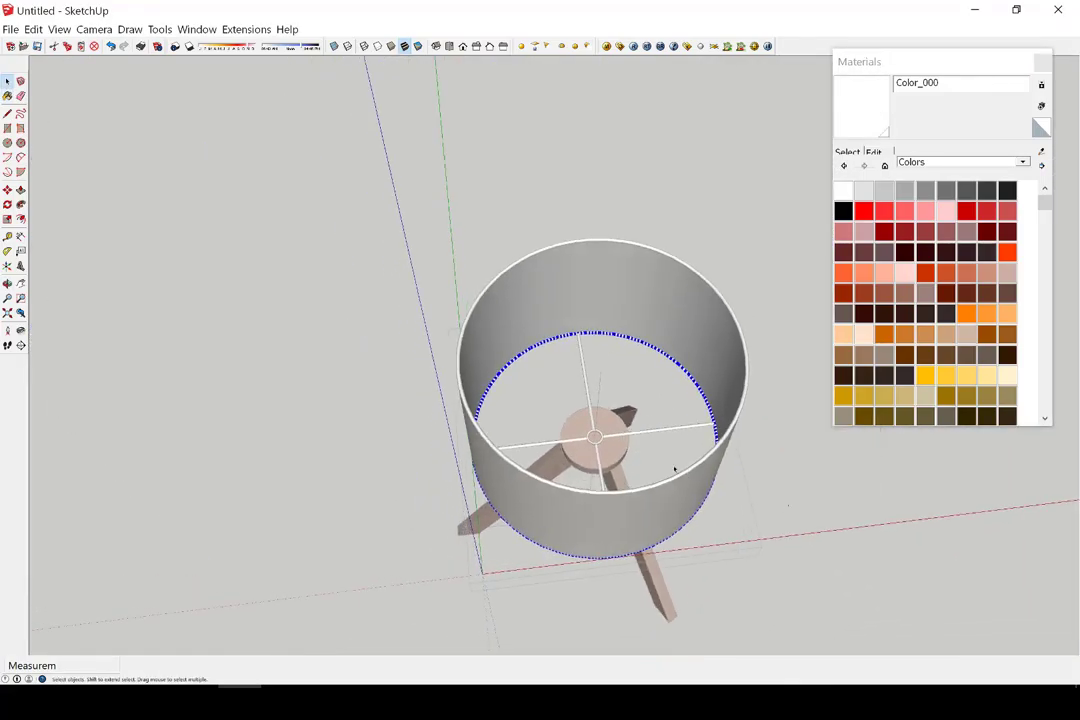
mouse_move(675, 470)
middle_down()
mouse_move(718, 311)
mouse_move(386, 267)
mouse_move(436, 468)
mouse_move(542, 181)
mouse_move(489, 386)
mouse_move(495, 447)
middle_up()
scroll(495, 447, down, 3)
- Draw a floor rectangle and push/pull it into a 100 mm thick slab
scroll(487, 381, down, 3)
scroll(533, 386, down, 2)
key(r)
click(284, 498)
click(644, 205)
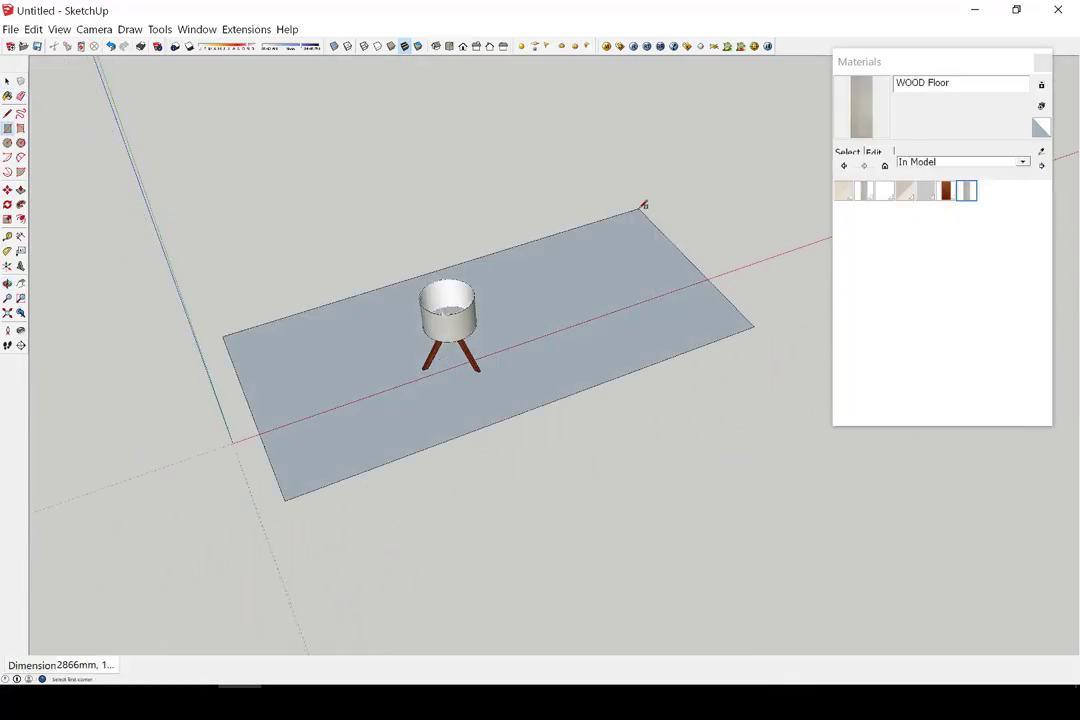
key(p)
click(644, 284)
text(100)
key(Return)
key(space)
- Rotate-copy the floor slab 90° upright to form a wall behind it
triple_click(642, 287)
scroll(333, 366, up, 3)
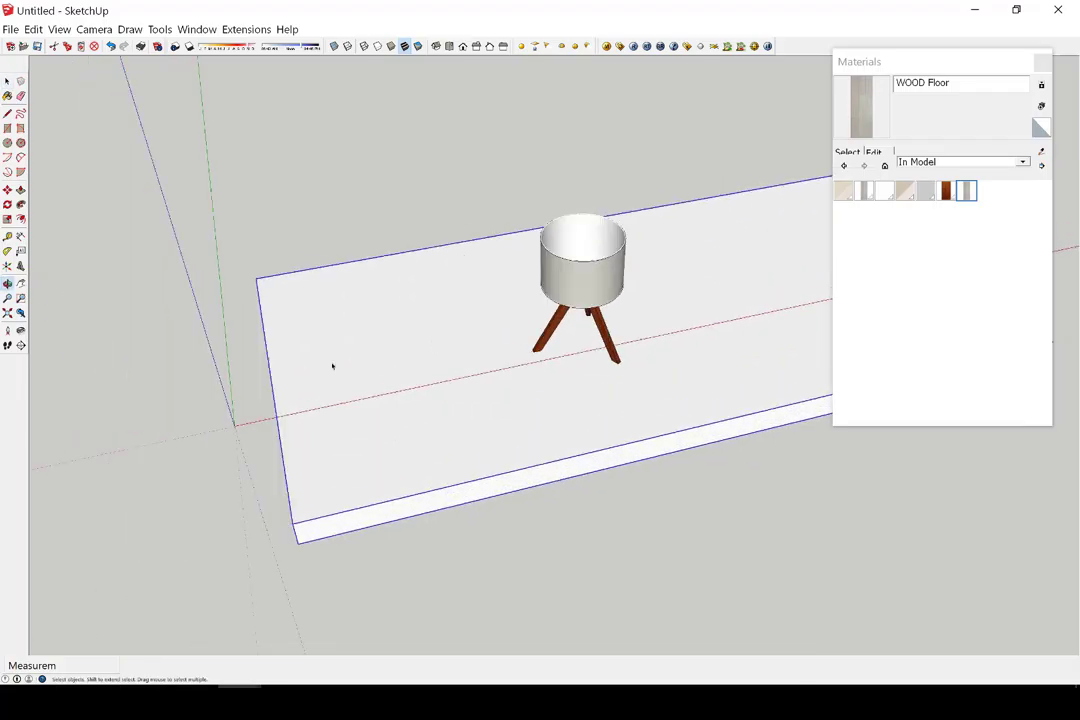
middle_drag(333, 366, 349, 380)
key(q)
click(258, 405)
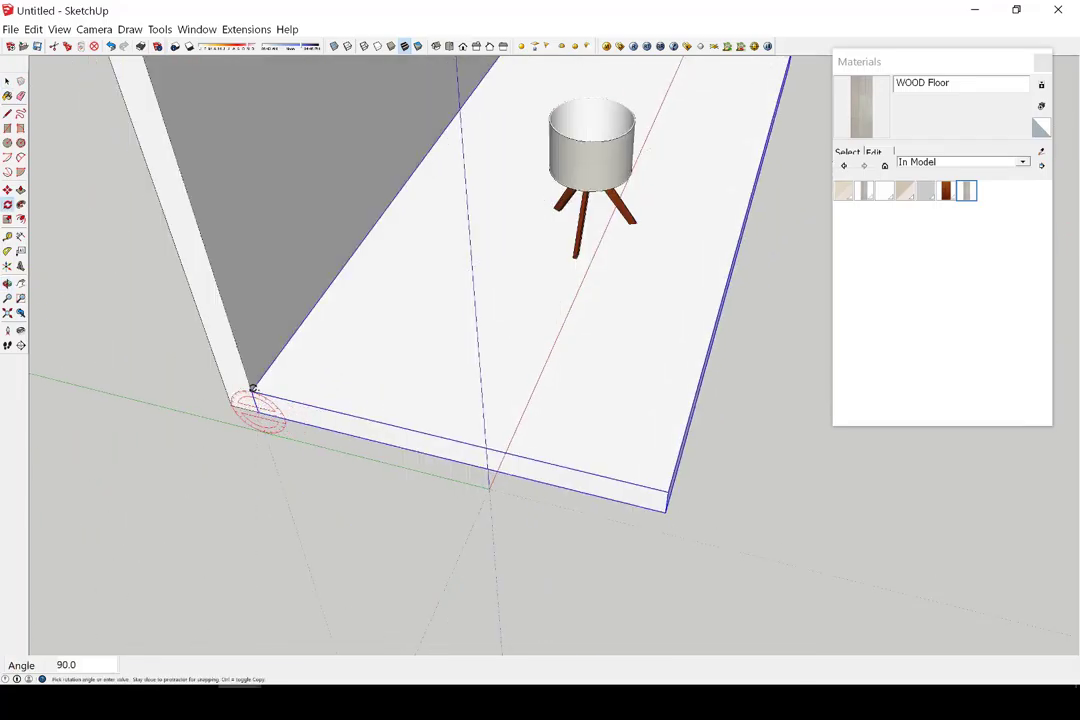
scroll(400, 300, down, 3)
key(p)
key(space)
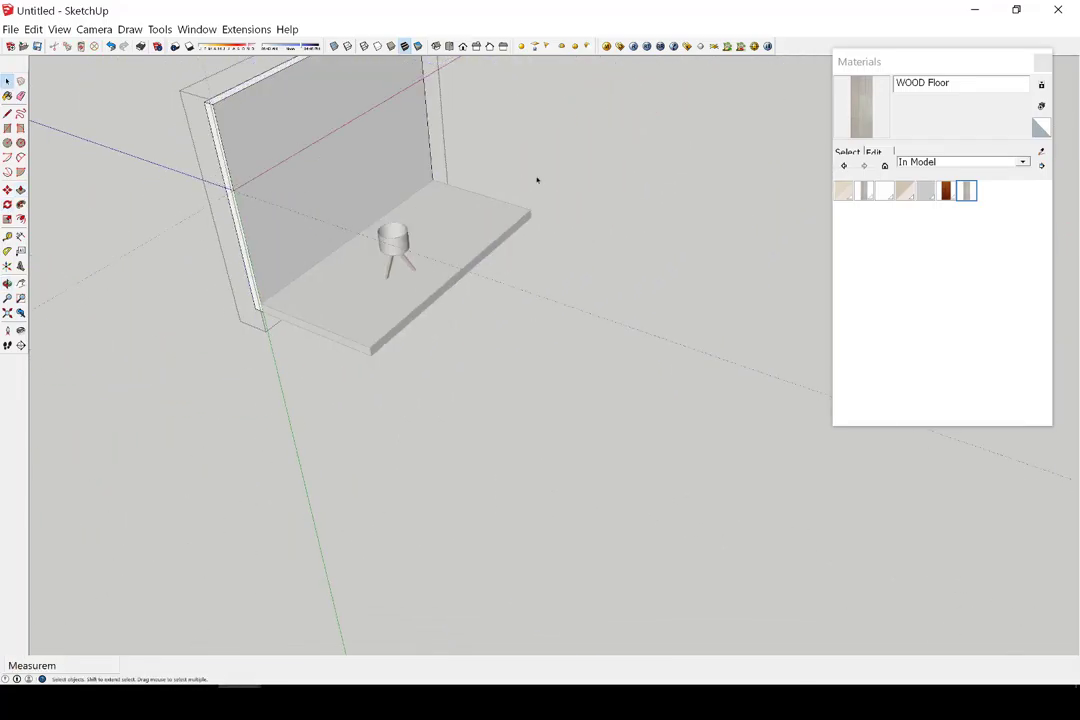
mouse_move(253, 181)
middle_down()
mouse_move(711, 468)
mouse_move(644, 292)
mouse_move(318, 150)
middle_up()
scroll(648, 298, up, 4)
- Move the lamp onto the floor slab
click(470, 280)
key(m)
click(598, 370)
mouse_move(632, 293)
middle_down()
mouse_move(560, 480)
mouse_move(598, 255)
middle_up()
scroll(560, 480, up, 3)
- Turn the lamp about 45° on the floor and centre it in view
click(545, 455)
click(605, 477)
key(space)
scroll(470, 429, down, 3)
scroll(322, 417, up, 5)
middle_drag(322, 417, 549, 414)
scroll(549, 414, down, 2)
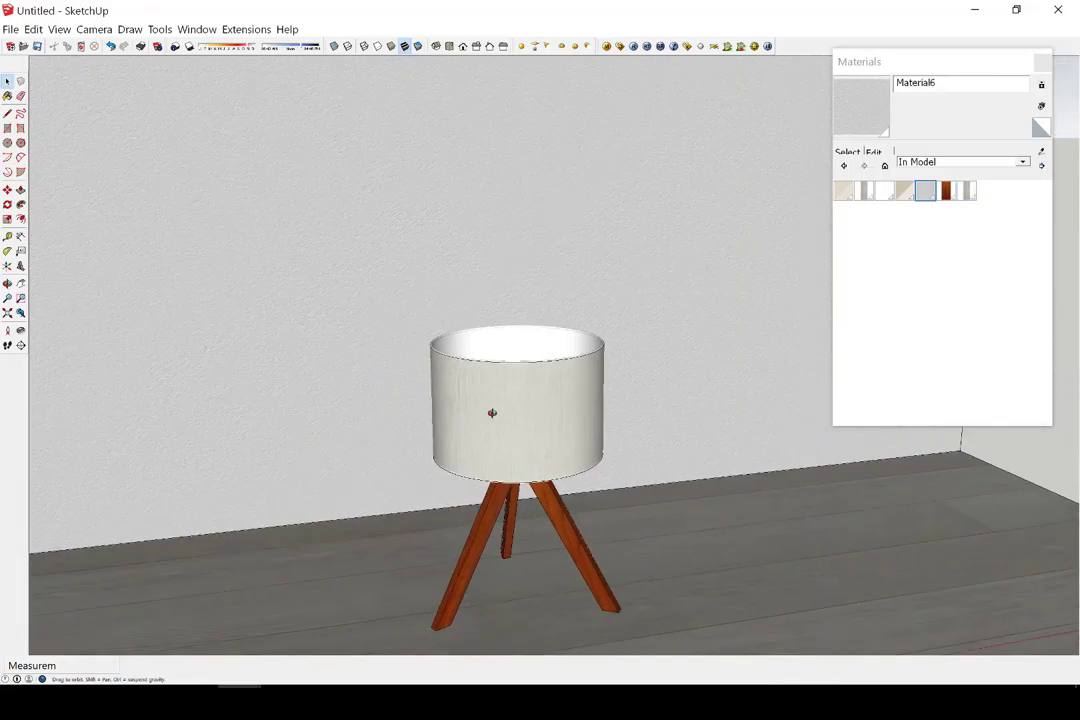
- Scale the bulb down to a small sphere at the hub inside the shade
scroll(482, 453, up, 2)
mouse_move(500, 250)
middle_down()
mouse_move(485, 453)
mouse_move(584, 211)
middle_up()
scroll(485, 453, up, 3)
scroll(485, 453, down, 3)
click(584, 211)
key(s)
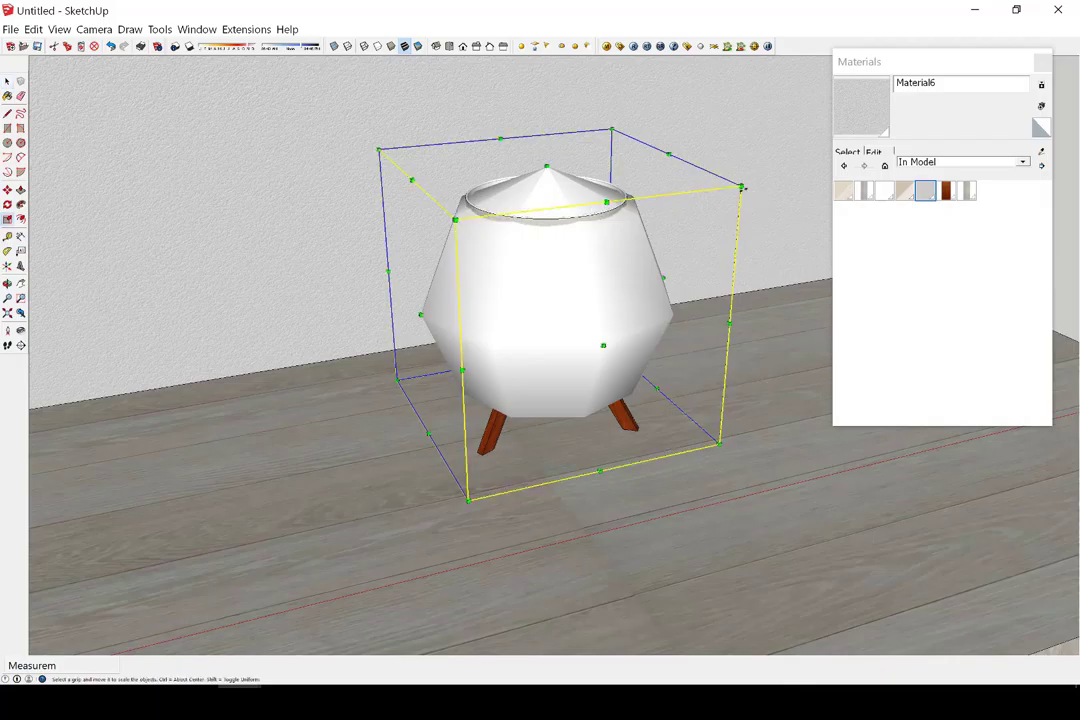
ctrl+drag(742, 185, 555, 285)
scroll(530, 277, up, 2)
scroll(530, 277, up, 3)
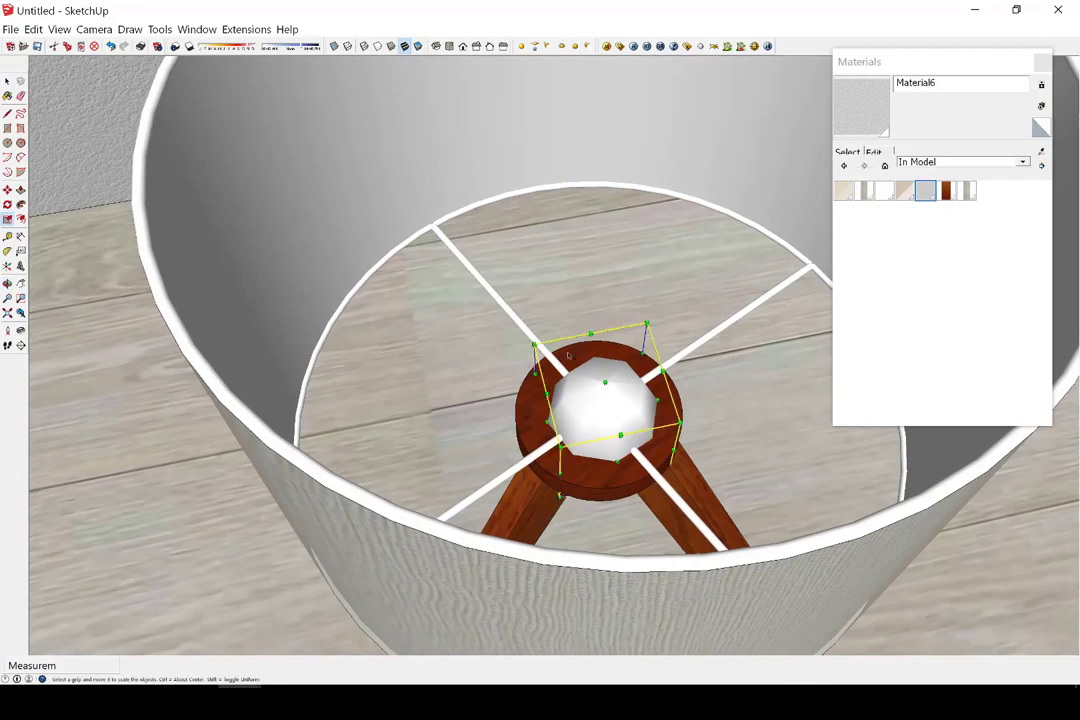
key(space)
- Switch the camera to Two-Point Perspective and frame the whole lamp from the front
scroll(660, 130, down, 2)
scroll(653, 318, up, 2)
middle_drag(653, 318, 552, 410)
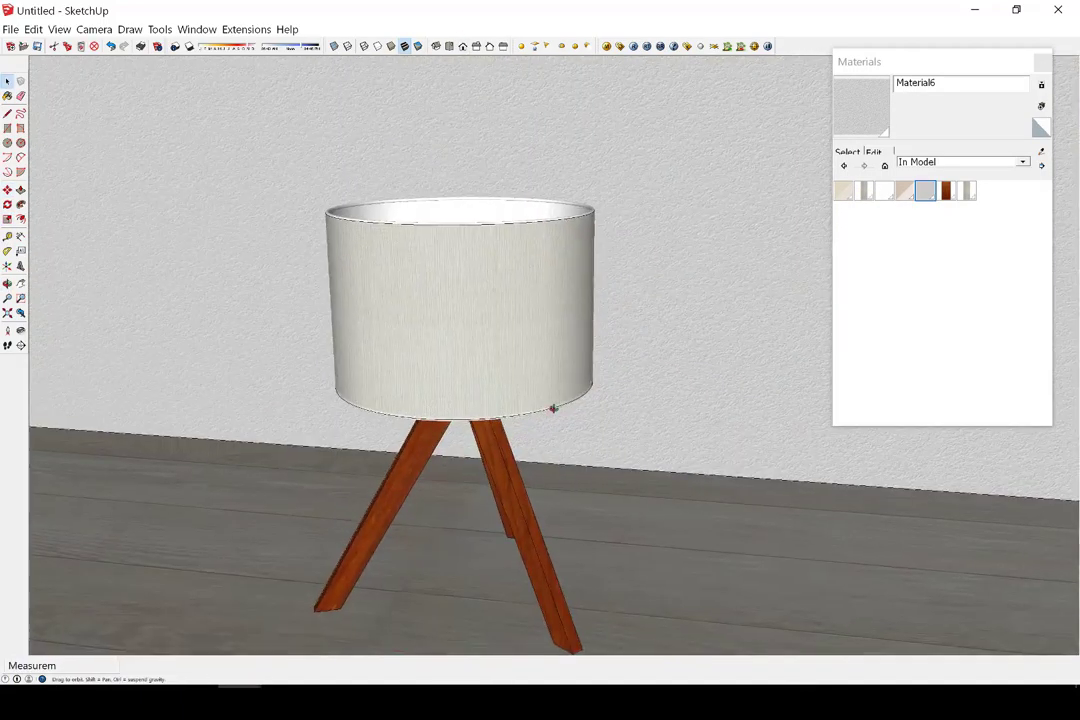
scroll(347, 340, down, 2)
click(59, 29)
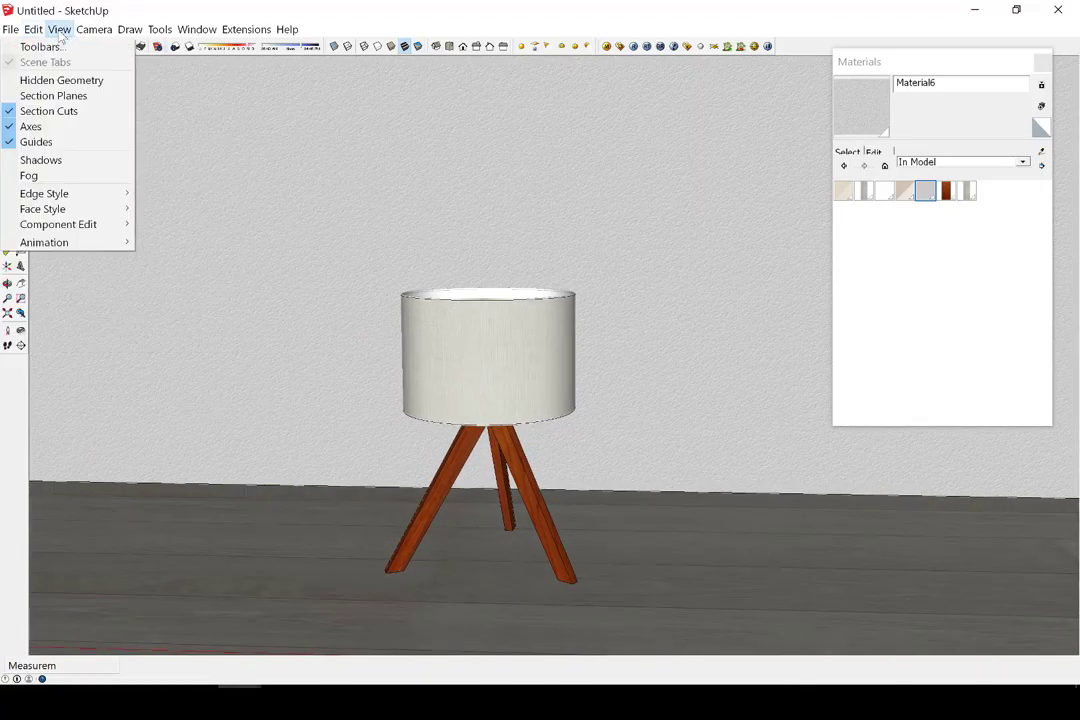
click(72, 124)
mouse_move(523, 376)
mouse_down()
mouse_move(552, 172)
mouse_move(556, 186)
mouse_up()
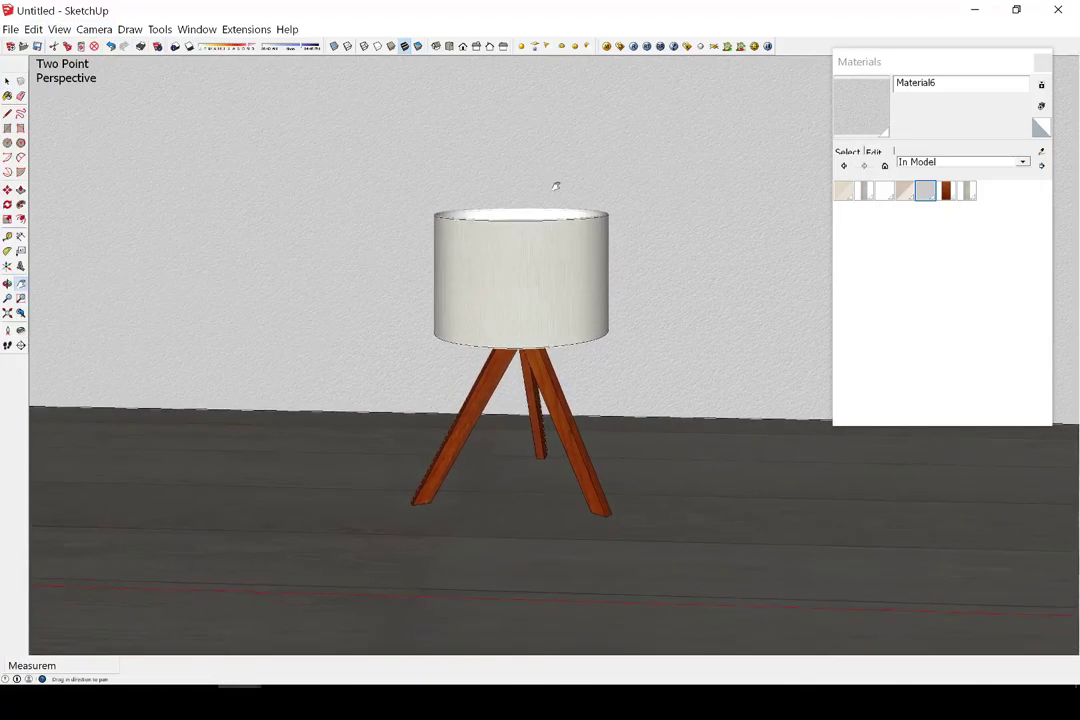
click(7, 298)
drag(533, 308, 548, 323)
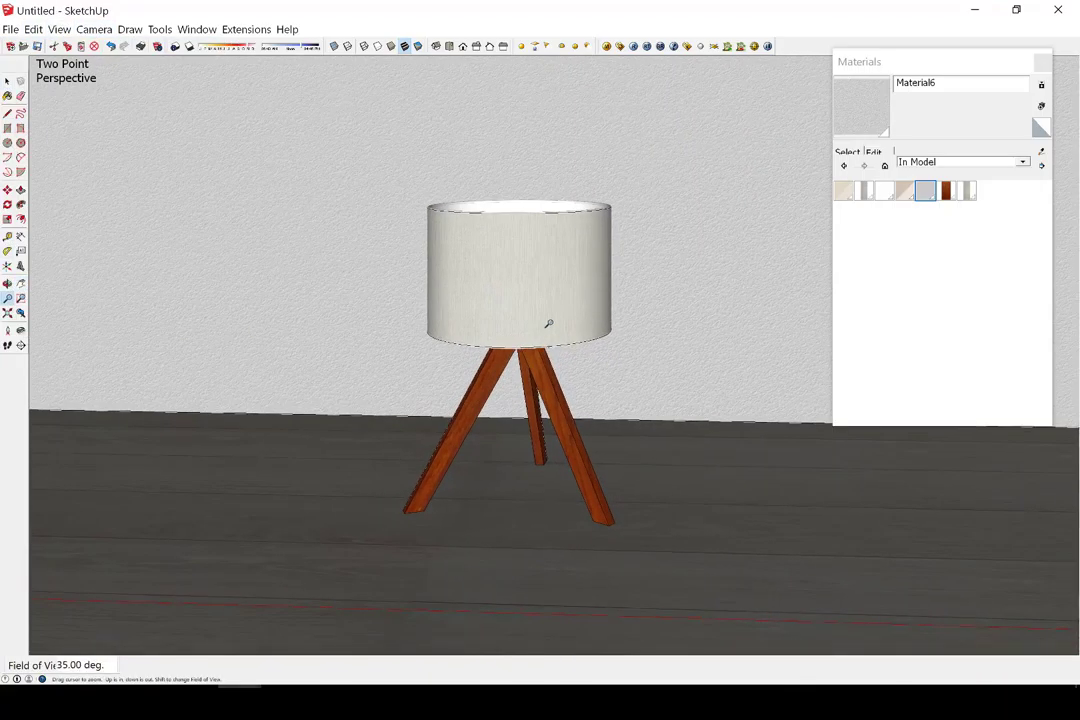
- Add a new scene from the current view via the Scenes menu
key(space)
click(584, 270)
click(33, 29)
click(270, 241)
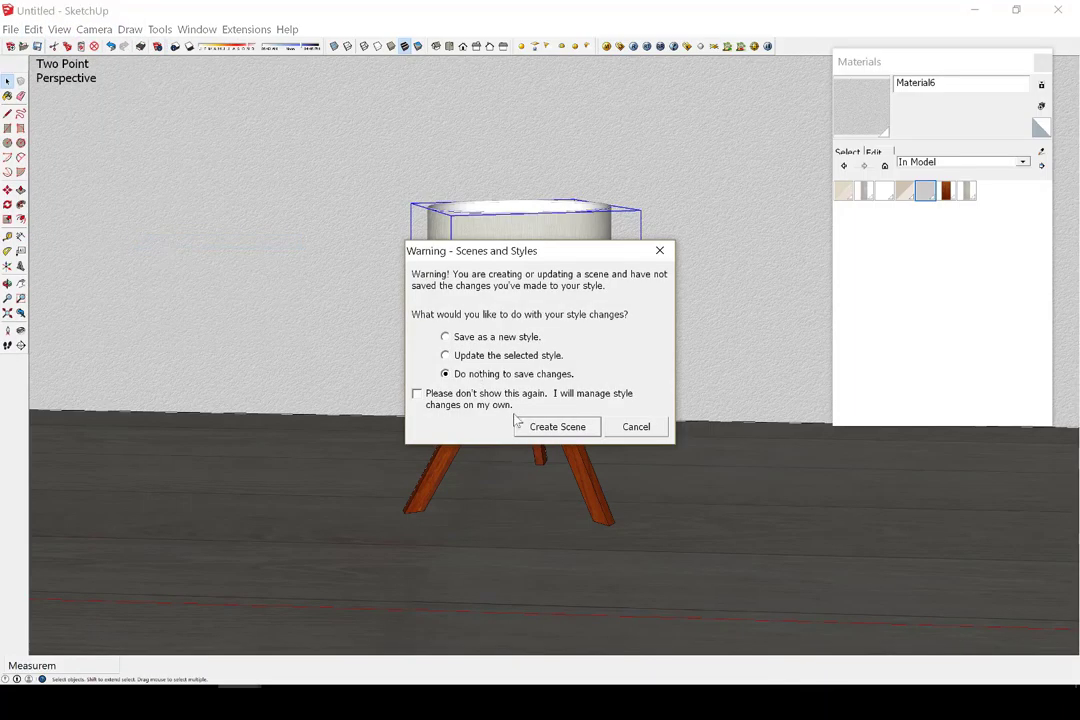
- Create Scene 1 without saving style changes and hide the lampshade over the bulb
click(557, 426)
key(Delete)
right_click(527, 293)
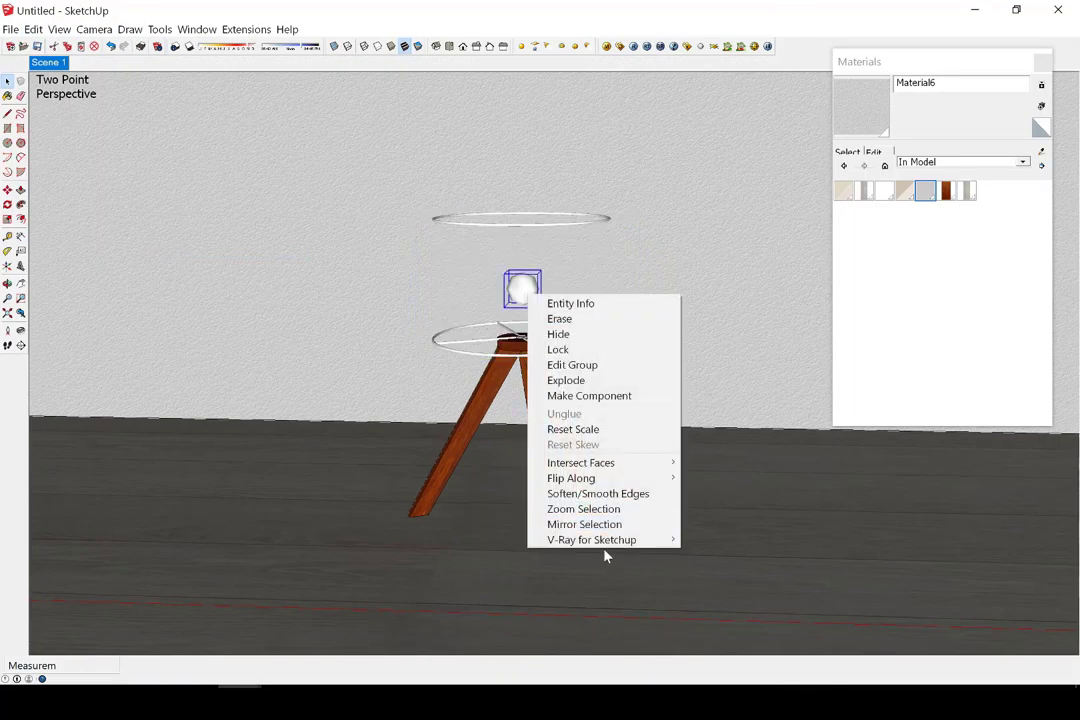
mouse_move(591, 539)
click(489, 539)
- Give the bulb's V-Ray light a warm orange colour and set output width to 1024
click(169, 85)
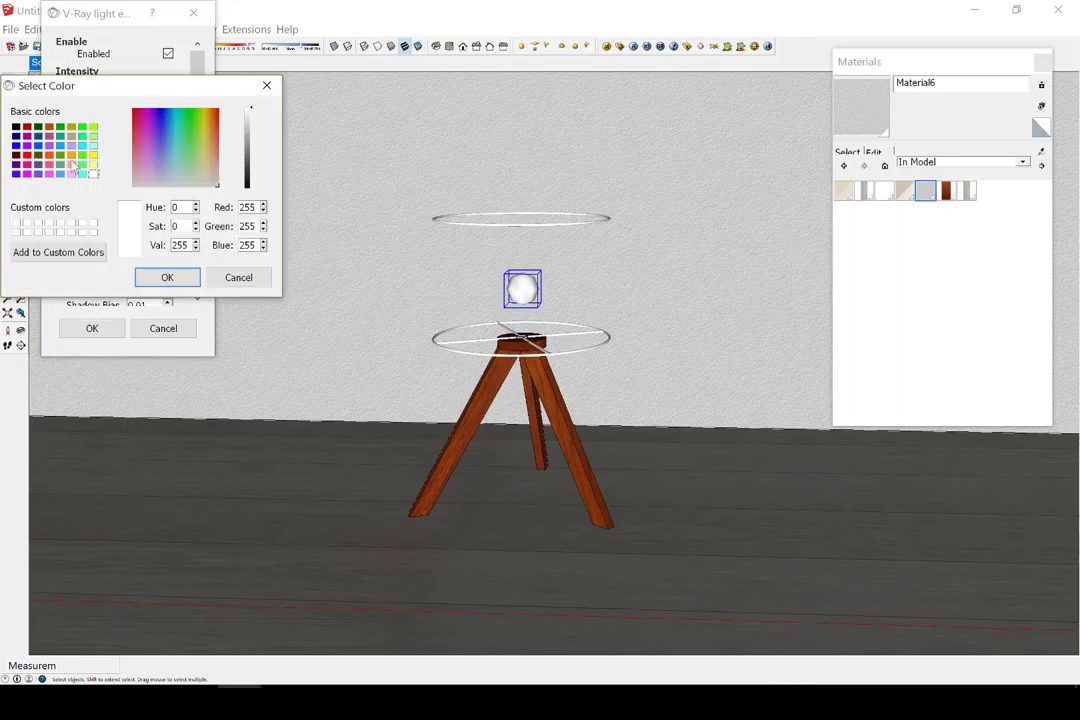
click(49, 155)
drag(210, 120, 211, 120)
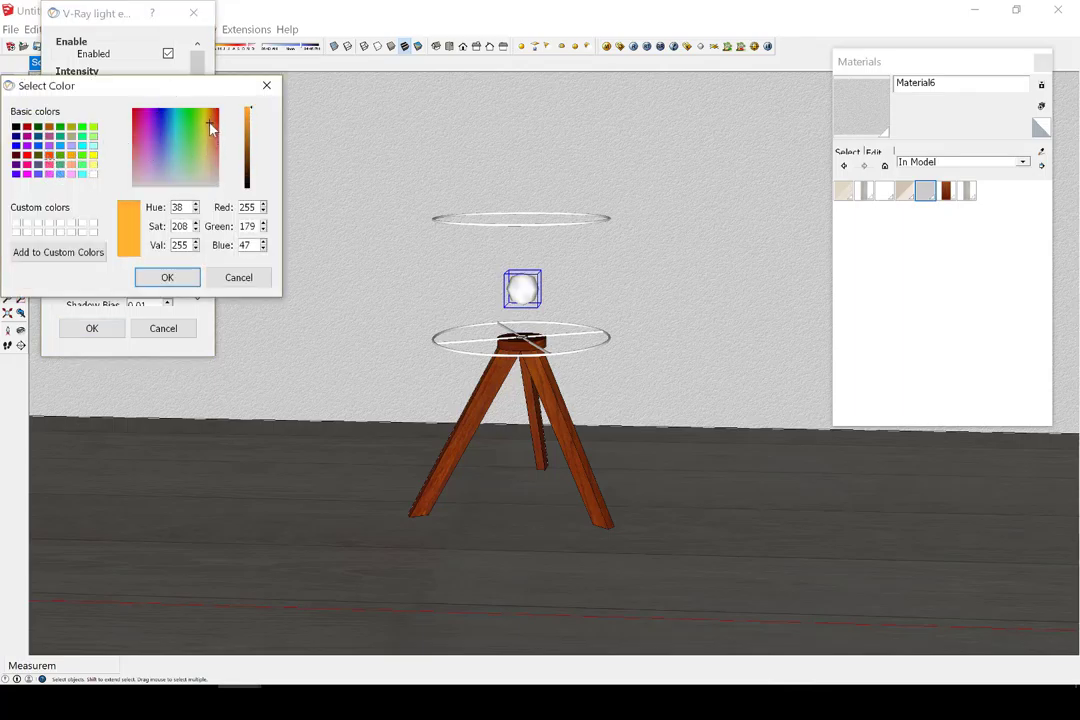
click(167, 277)
click(91, 328)
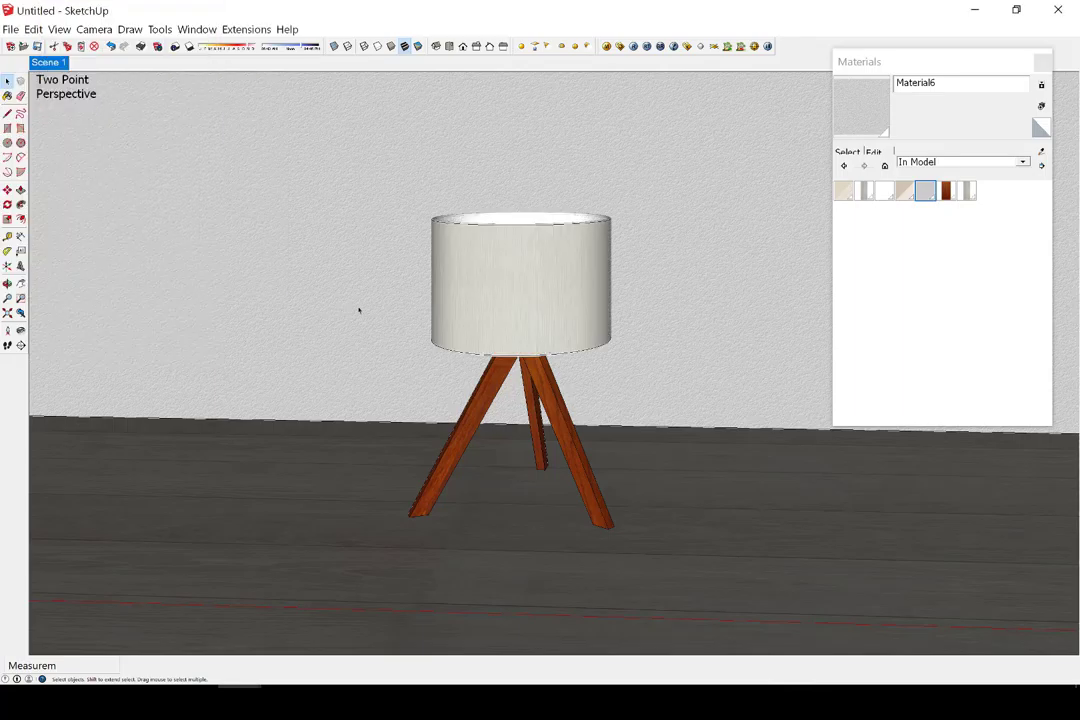
click(620, 46)
click(205, 280)
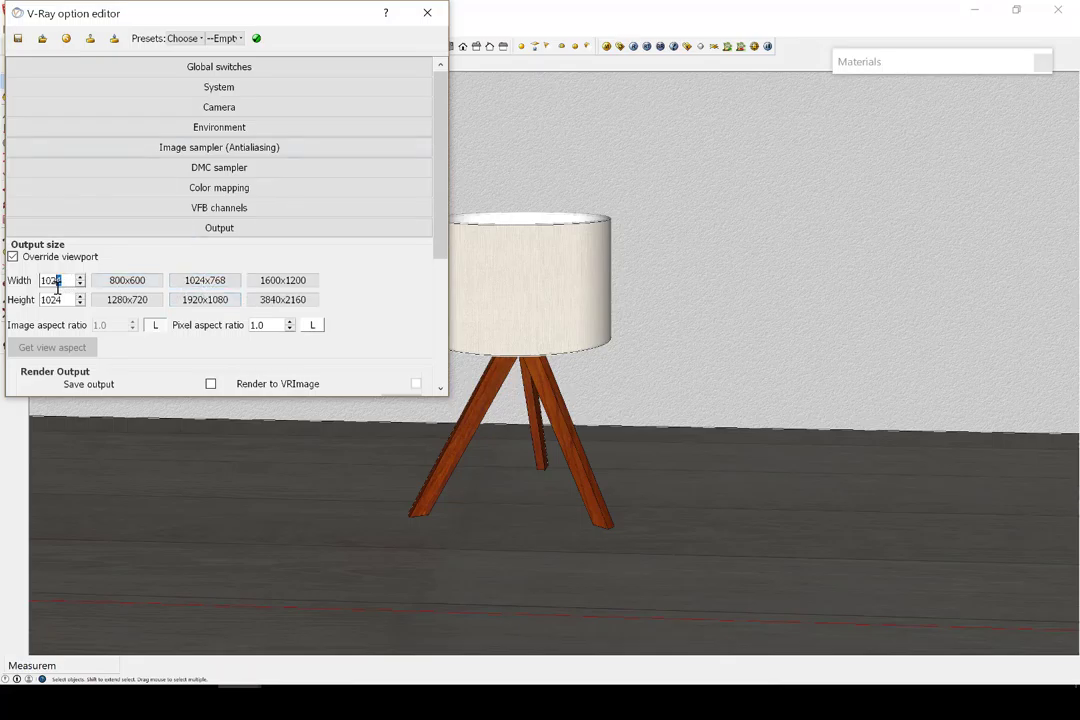
- Close the V-Ray options, zoom out slightly, and start the V-Ray render
click(427, 12)
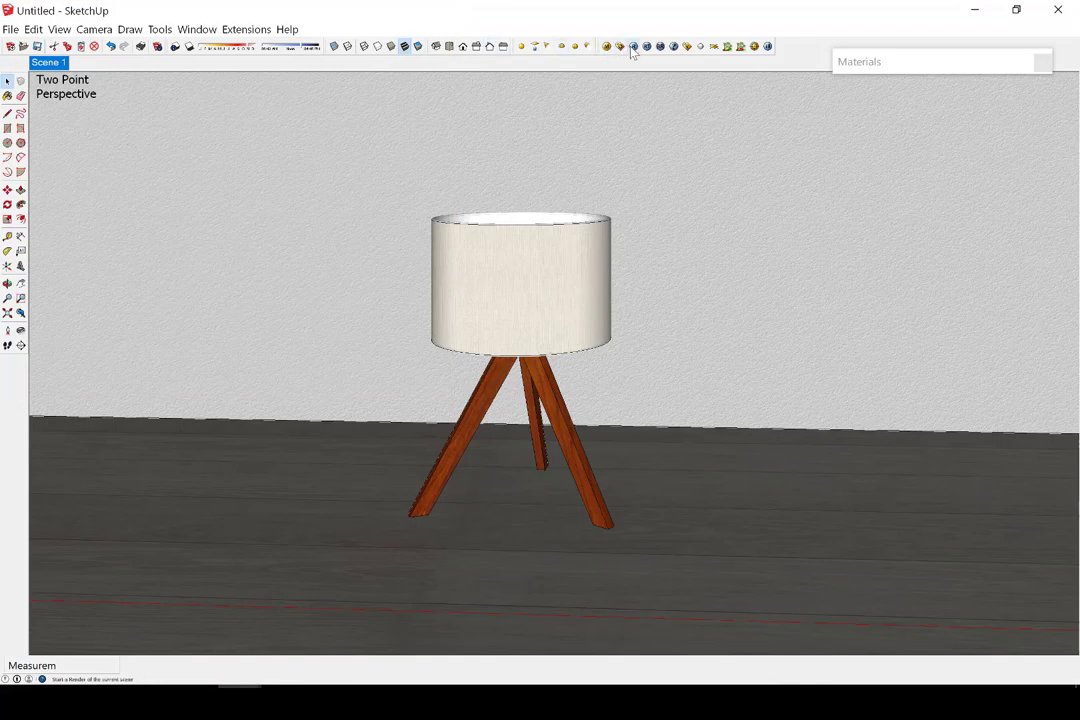
click(7, 298)
mouse_move(424, 250)
mouse_down()
mouse_move(424, 282)
mouse_move(424, 255)
mouse_up()
key(space)
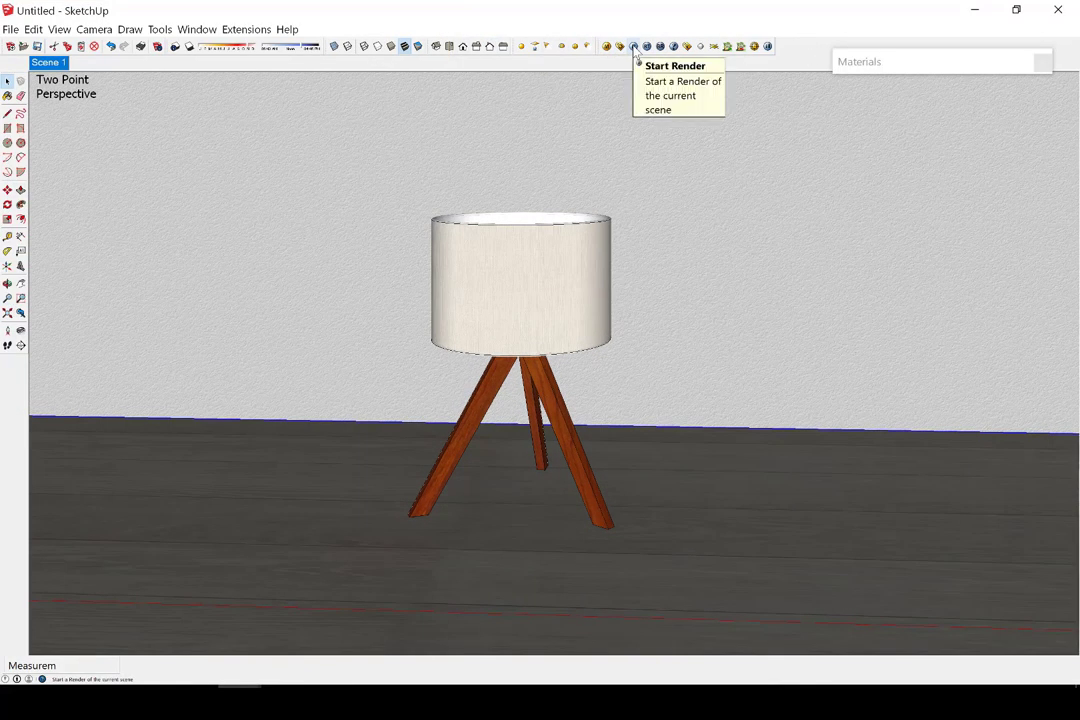
click(633, 49)
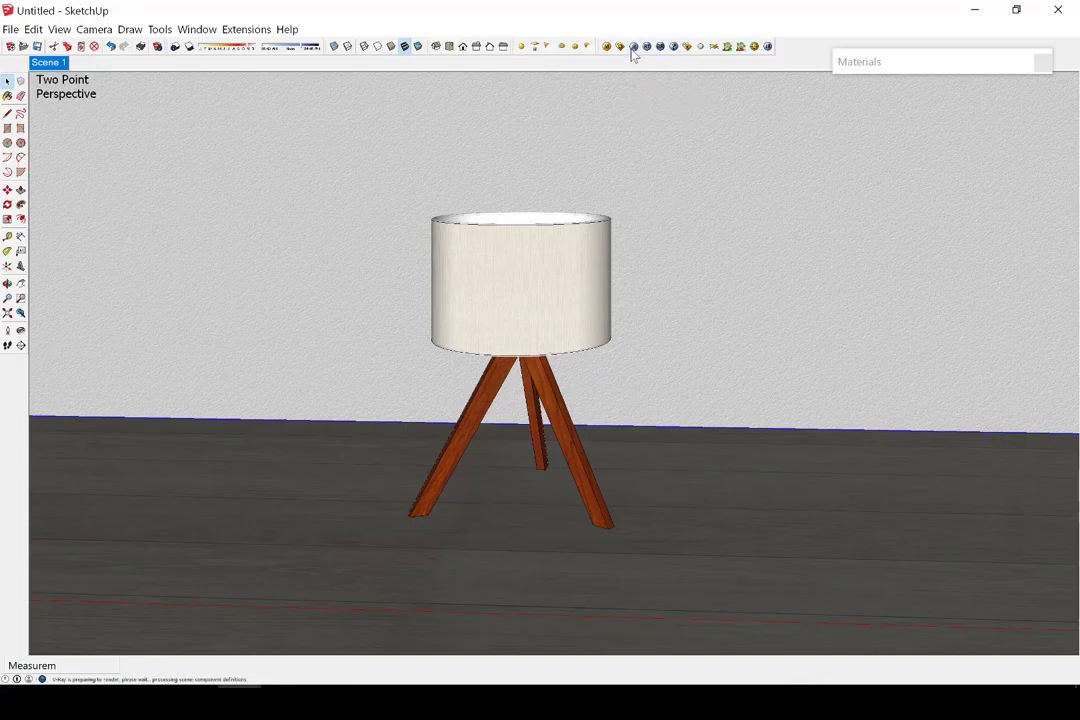